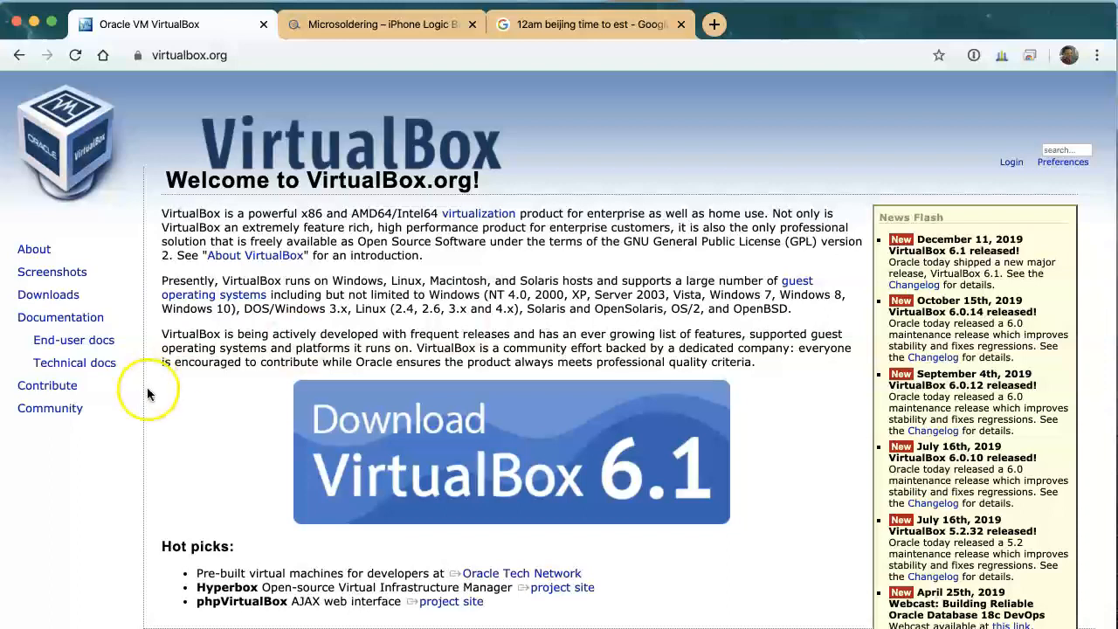
Step: Search eBay for "windows 7" under Operating Systems in a new tab and examine the installation disc listings and prices
{"action": "left_click", "coordinate": [713, 26]}
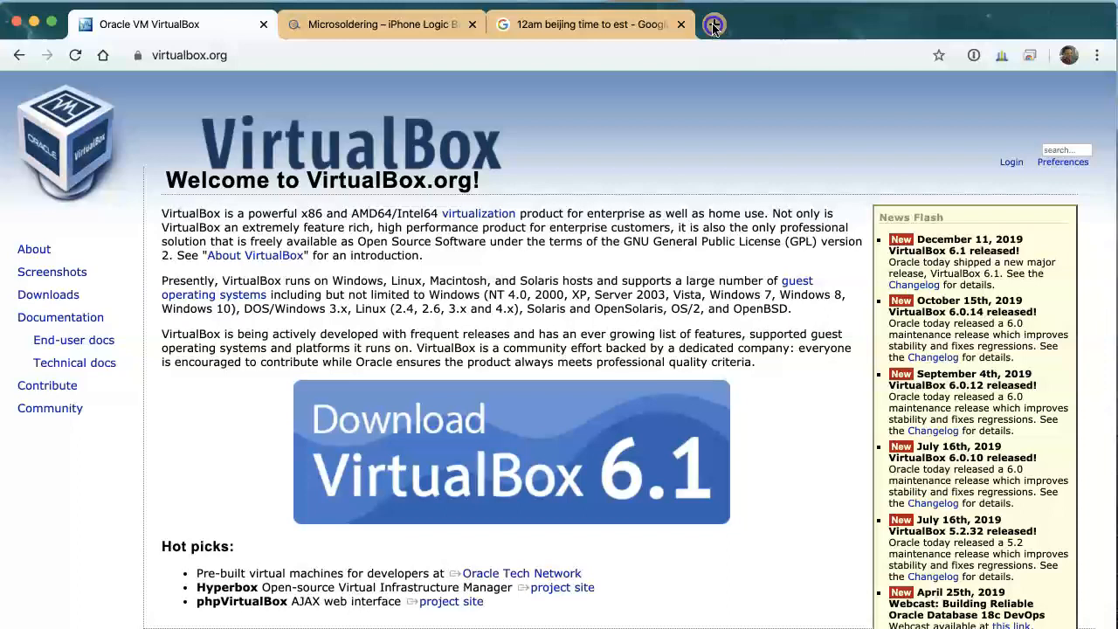
{"action": "left_click", "coordinate": [713, 26]}
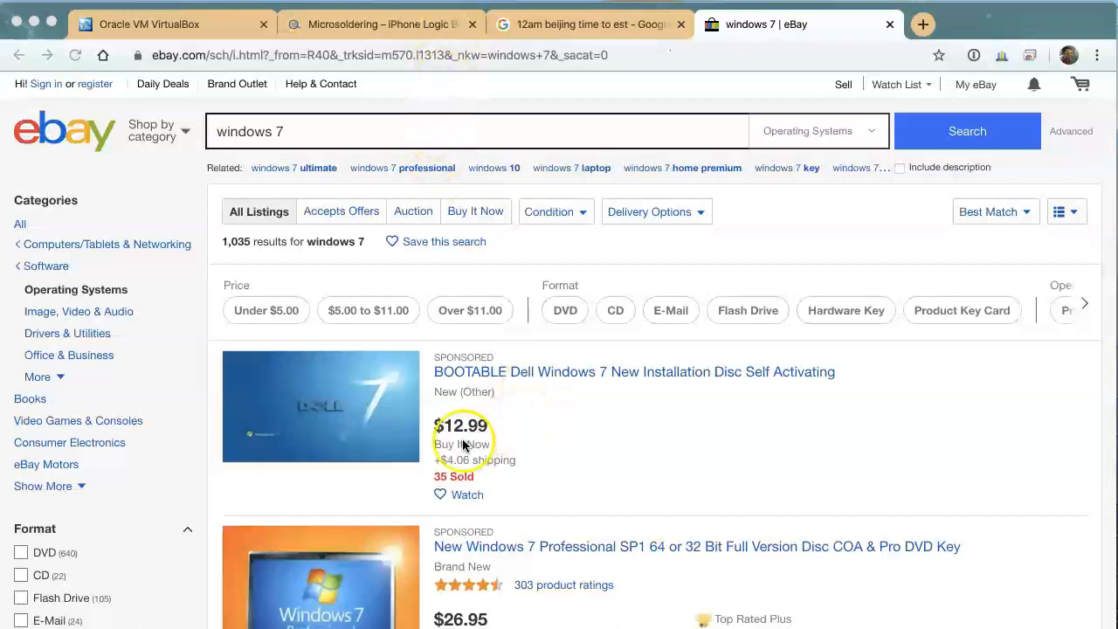
{"action": "scroll", "coordinate": [563, 437], "scroll_direction": "down", "scroll_amount": 4}
{"action": "scroll", "coordinate": [567, 437], "scroll_direction": "up", "scroll_amount": 3}
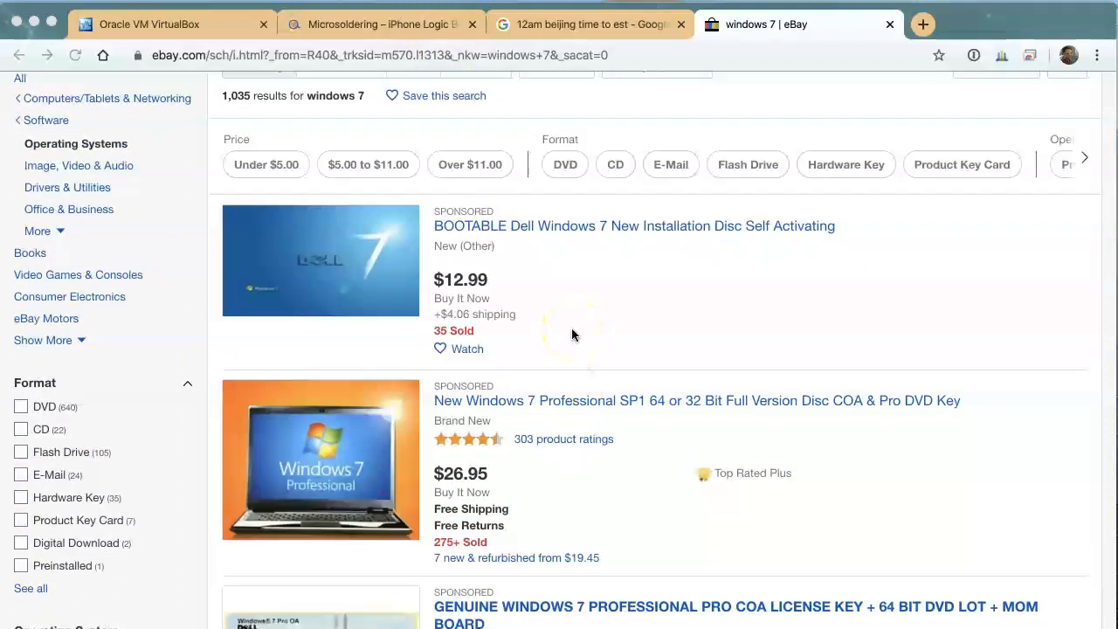
{"action": "scroll", "coordinate": [572, 334], "scroll_direction": "down", "scroll_amount": 2}
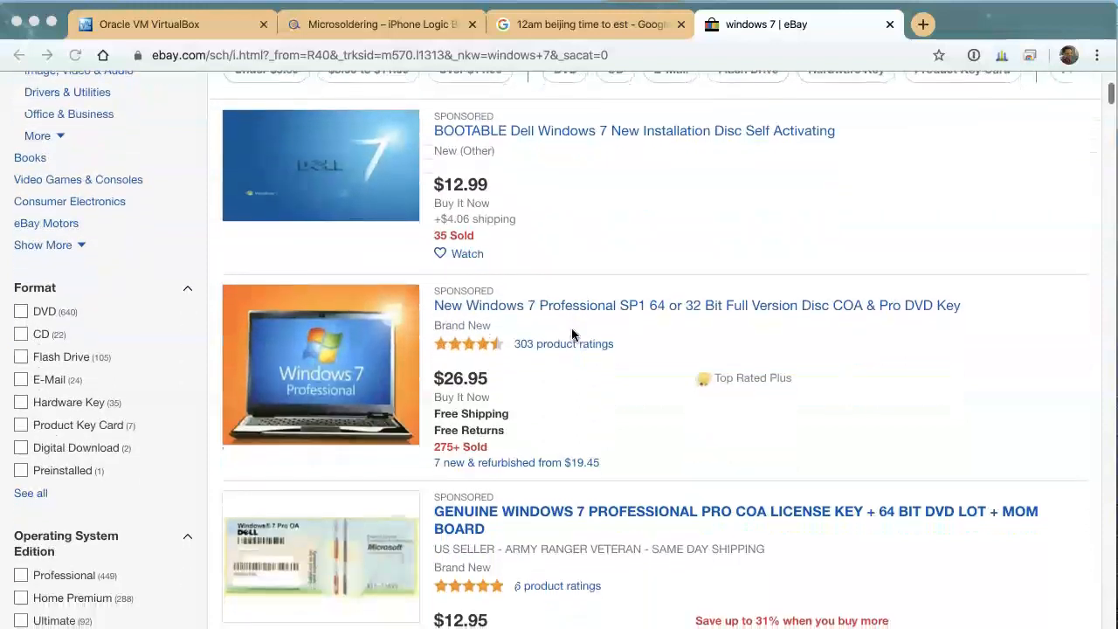
{"action": "scroll", "coordinate": [572, 334], "scroll_direction": "up", "scroll_amount": 4}
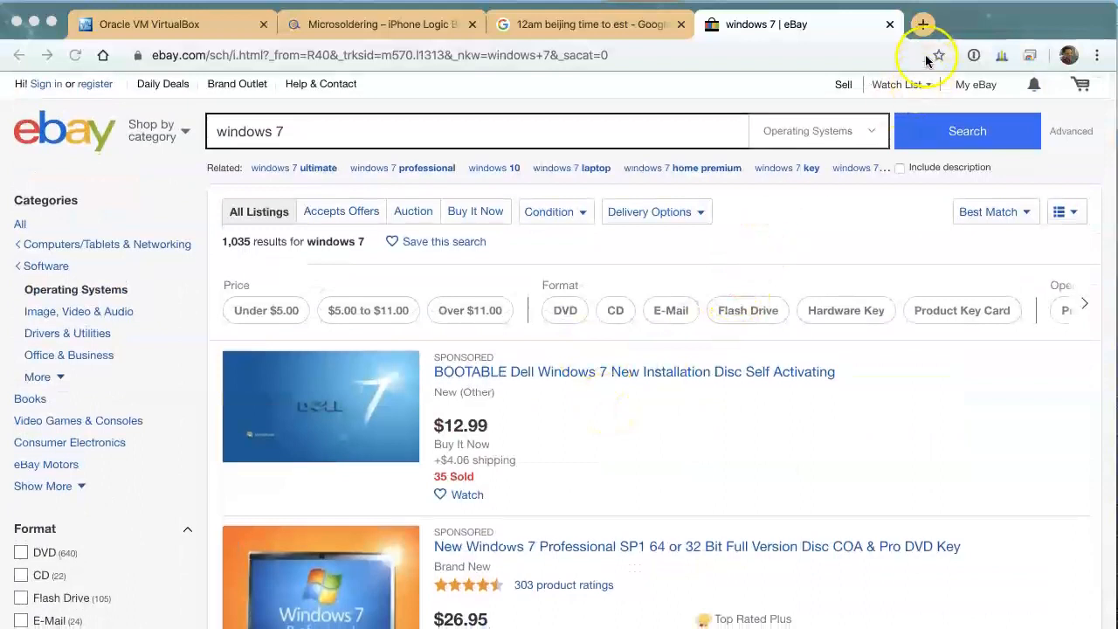
Step: Search Google for "download windows 7" in a new tab and locate Microsoft's Windows 7 disc image (ISO) page in the results
{"action": "left_click", "coordinate": [924, 26]}
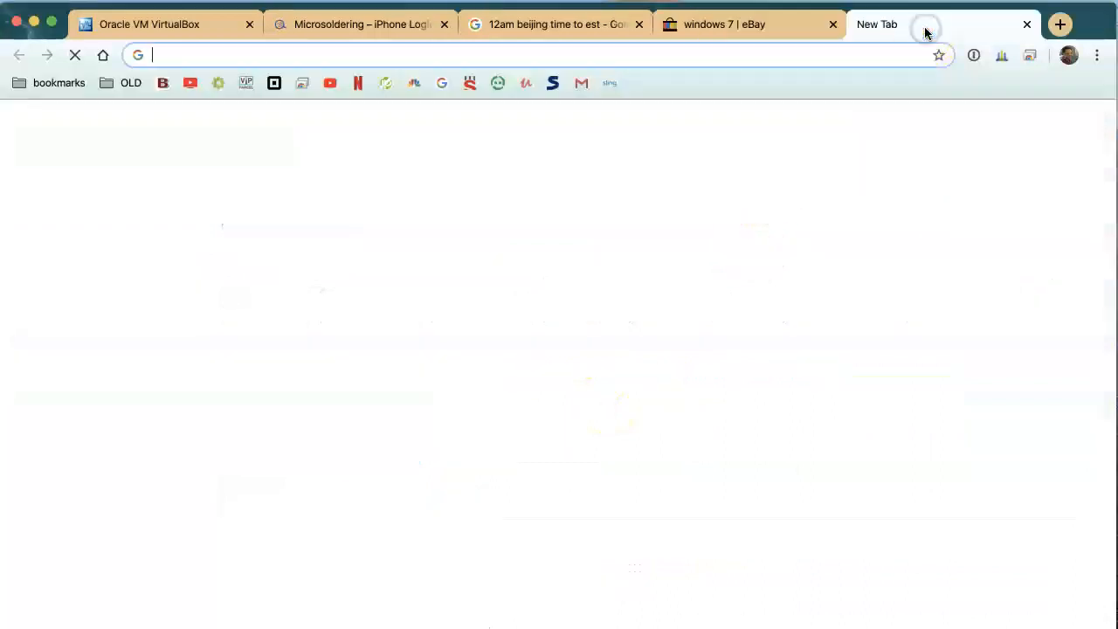
{"action": "type", "text": "download win"}
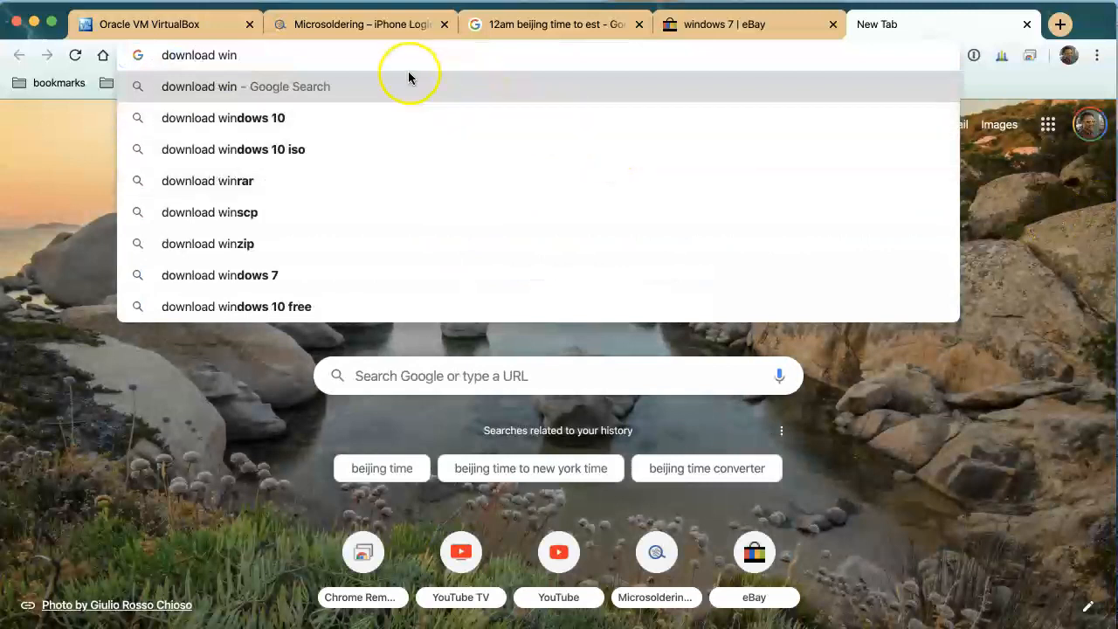
{"action": "left_click", "coordinate": [345, 54]}
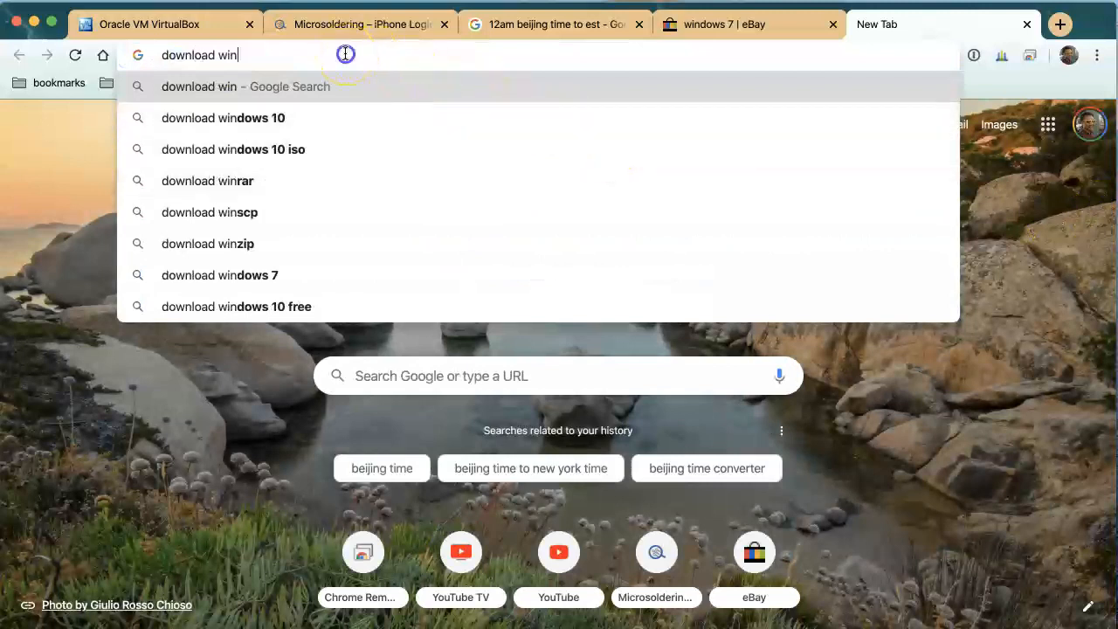
{"action": "type", "text": "dows"}
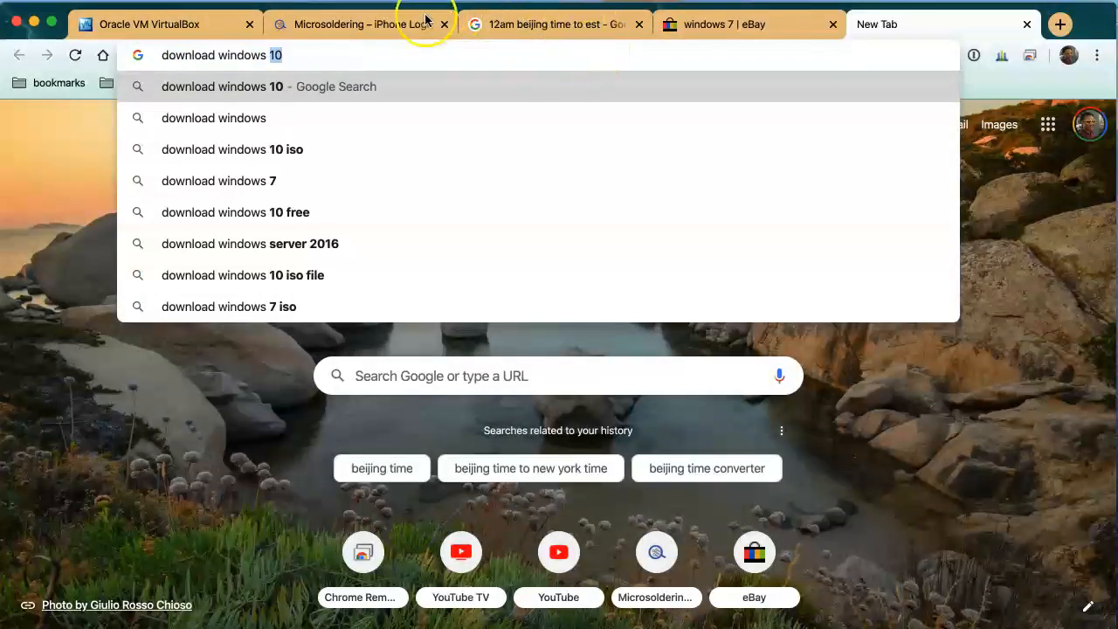
{"action": "type", "text": "7"}
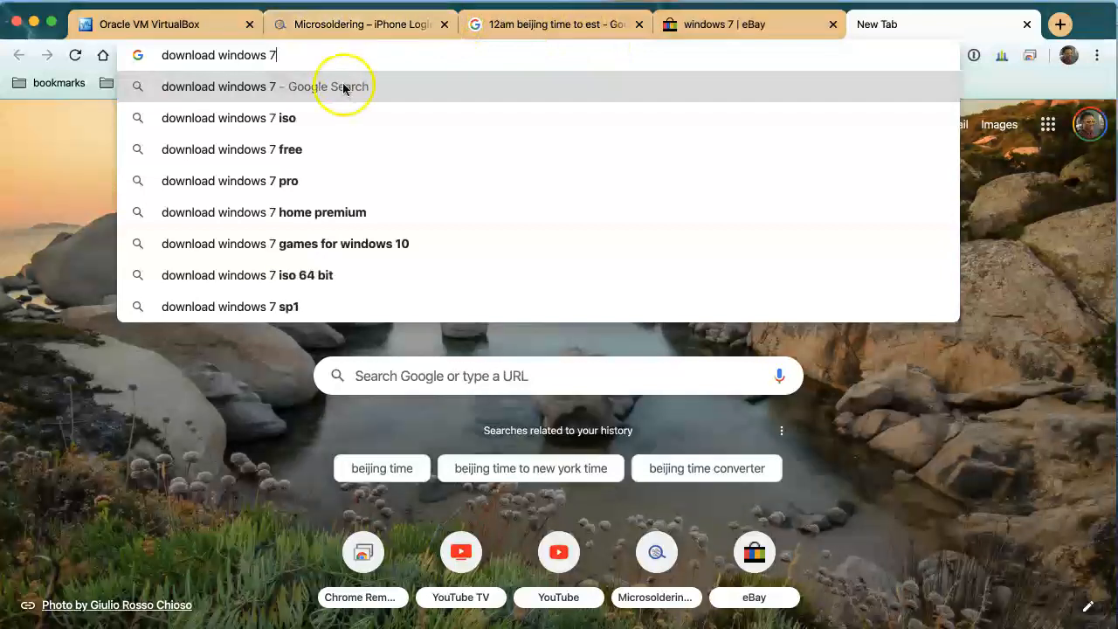
{"action": "left_click", "coordinate": [343, 87]}
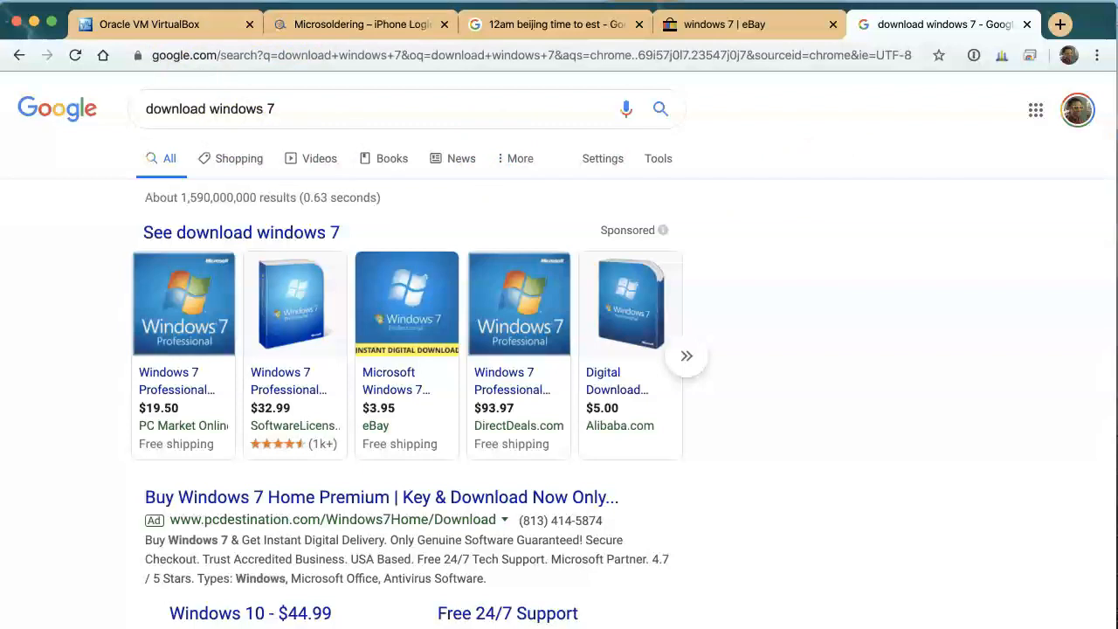
{"action": "left_click", "coordinate": [317, 110]}
{"action": "left_click", "coordinate": [736, 210]}
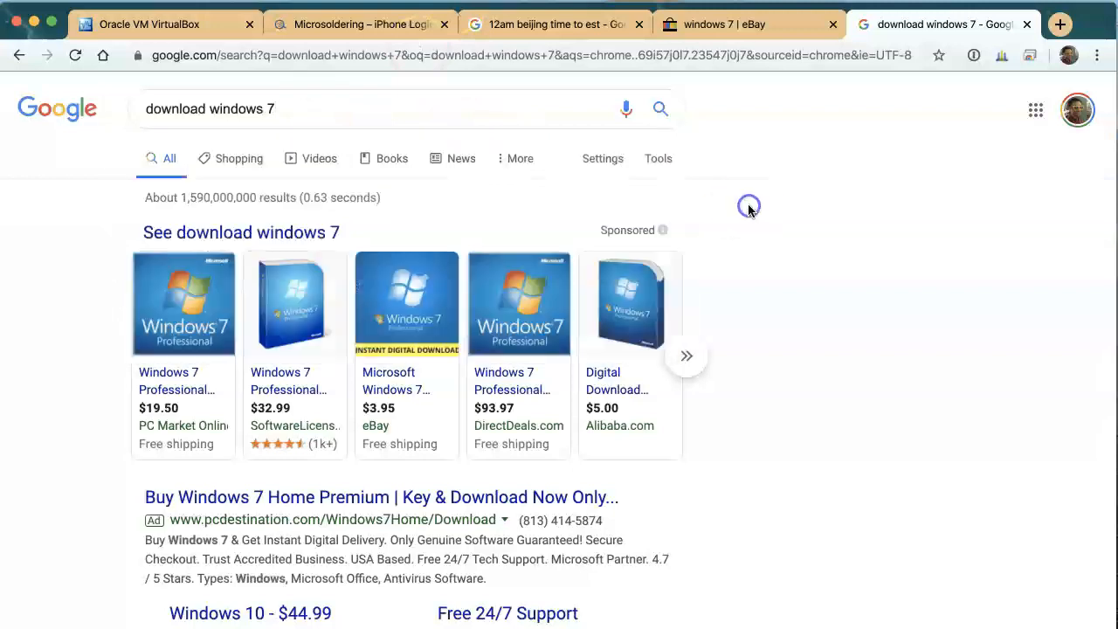
{"action": "scroll", "coordinate": [764, 299], "scroll_direction": "down", "scroll_amount": 1}
{"action": "scroll", "coordinate": [758, 399], "scroll_direction": "down", "scroll_amount": 5}
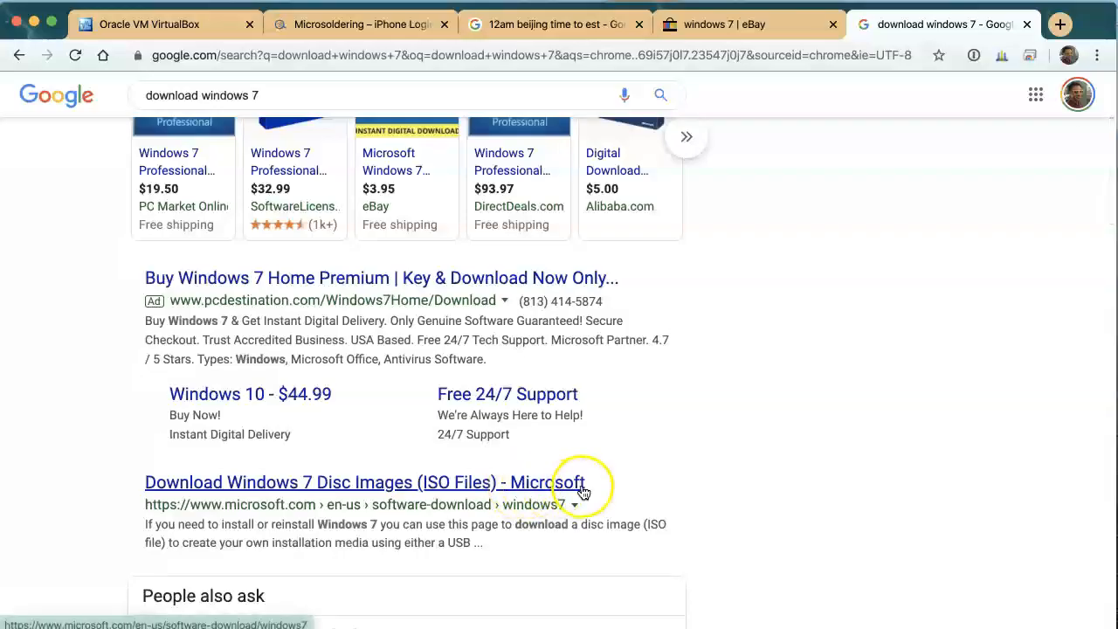
{"action": "scroll", "coordinate": [596, 502], "scroll_direction": "down", "scroll_amount": 1}
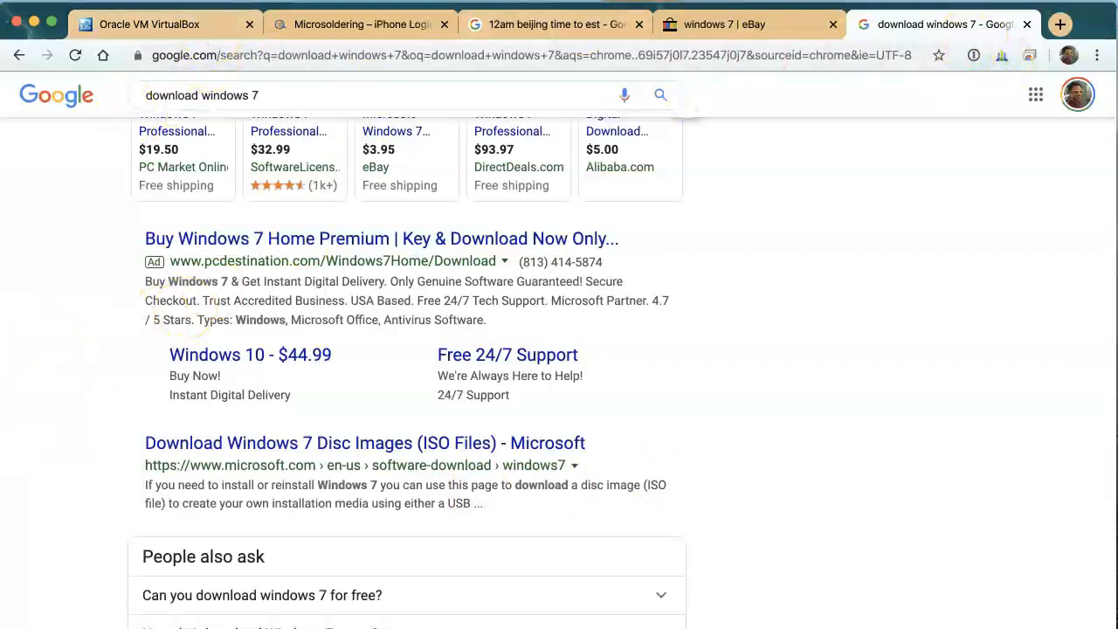
Step: Switch to Oracle VM VirtualBox Manager with the virtualbox.org page behind it and reposition the manager window
{"action": "left_click", "coordinate": [0, 502]}
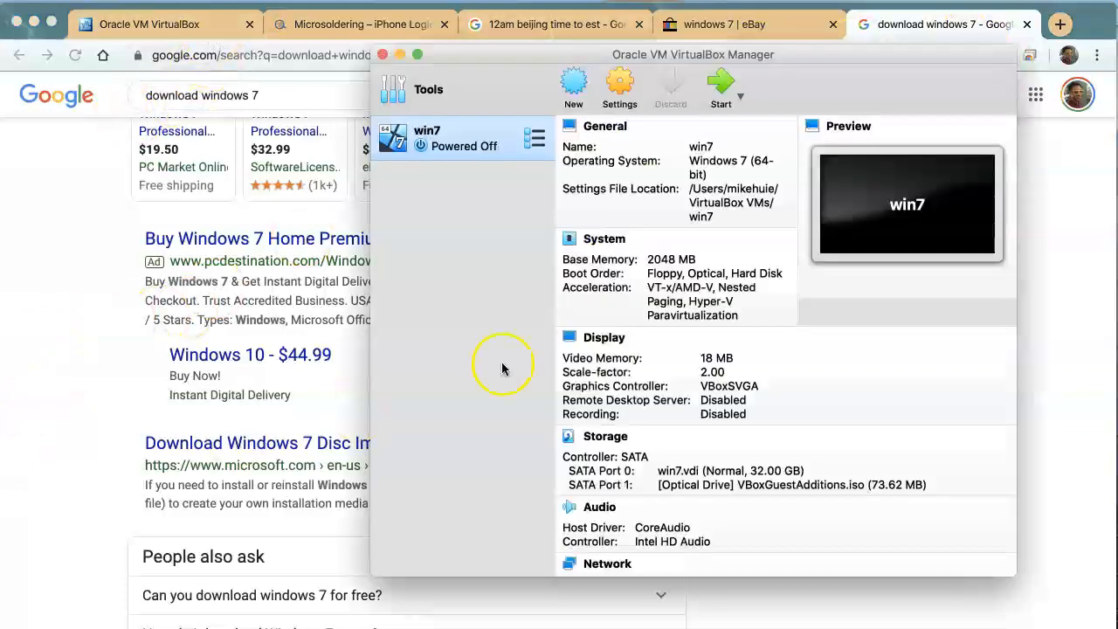
{"action": "left_click", "coordinate": [217, 26]}
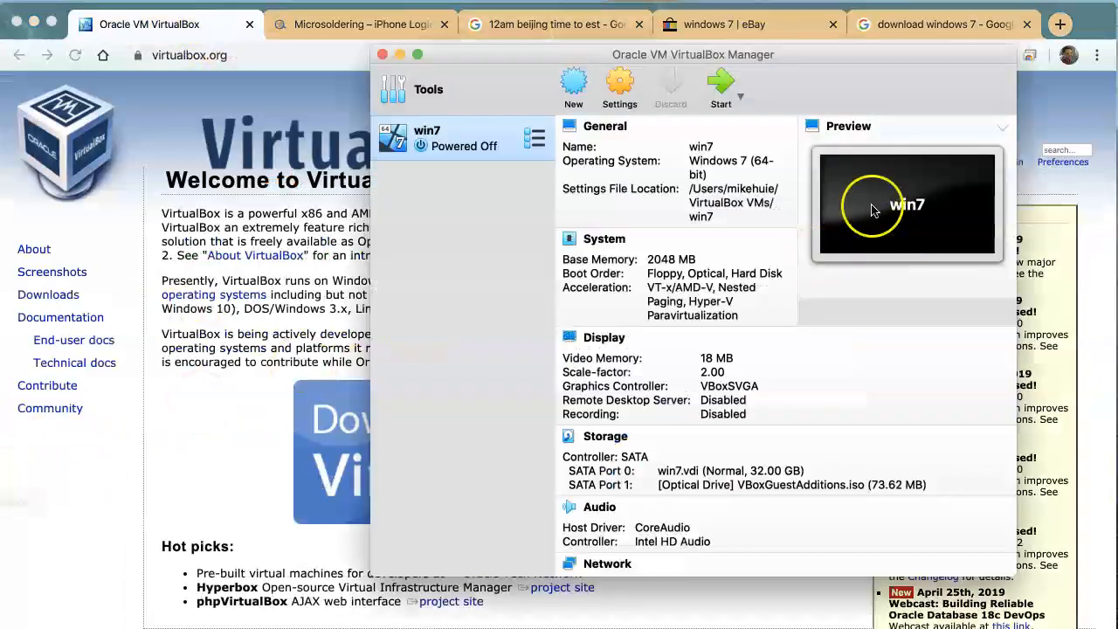
{"action": "left_click_drag", "start_coordinate": [511, 62], "coordinate": [428, 62]}
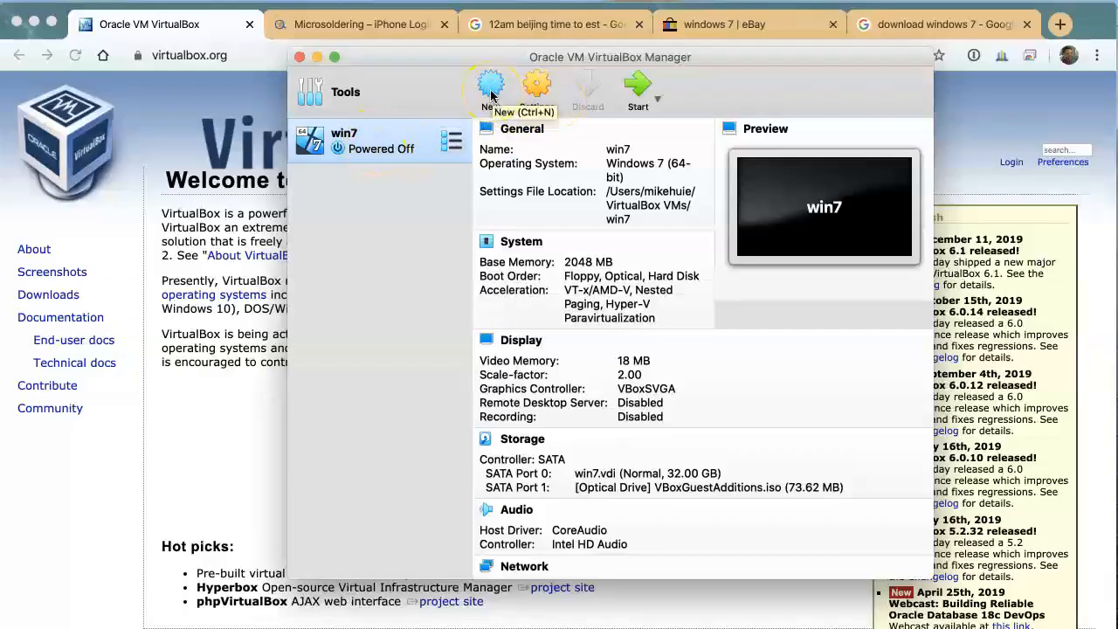
Step: Start a new virtual machine and name it zxw
{"action": "left_click", "coordinate": [491, 94]}
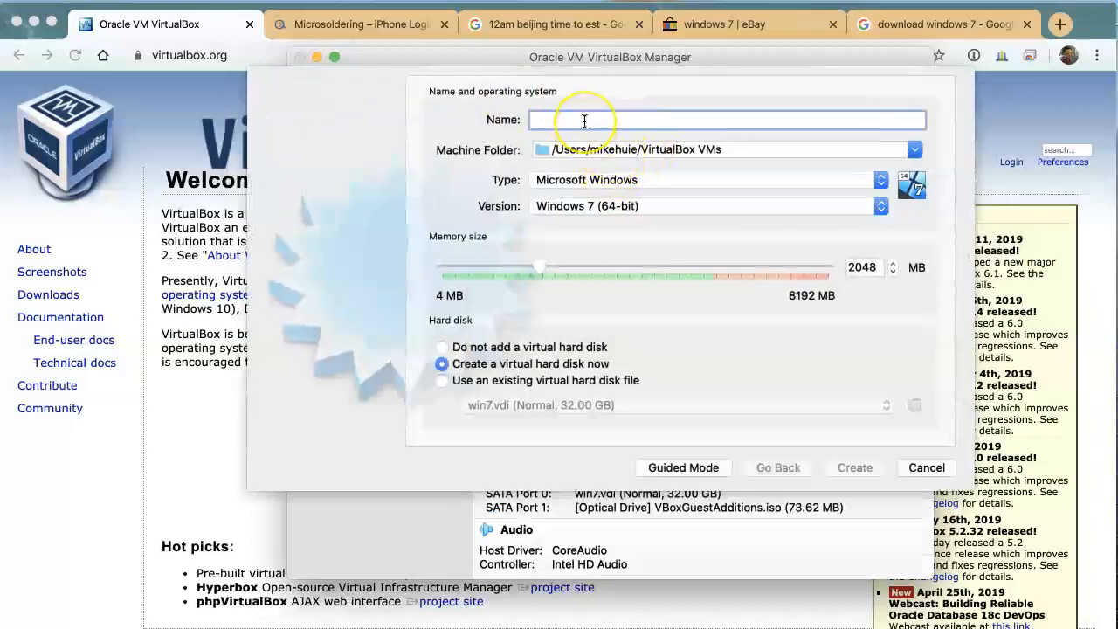
{"action": "type", "text": "win7"}
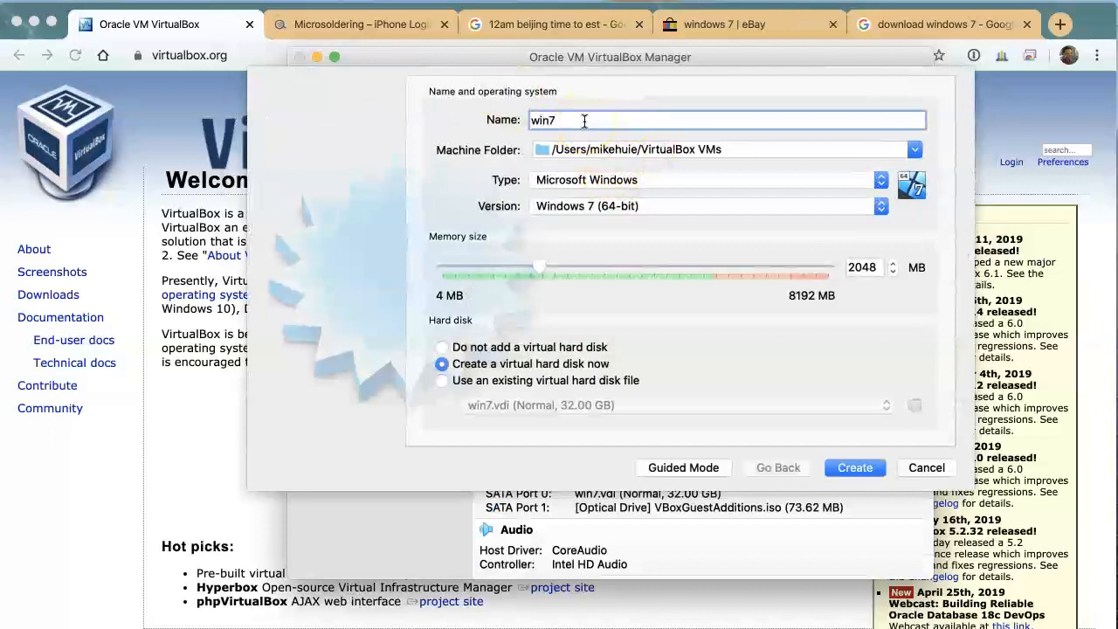
{"action": "key", "text": "BackSpace"}
{"action": "key", "text": "BackSpace"}
{"action": "key", "text": "BackSpace"}
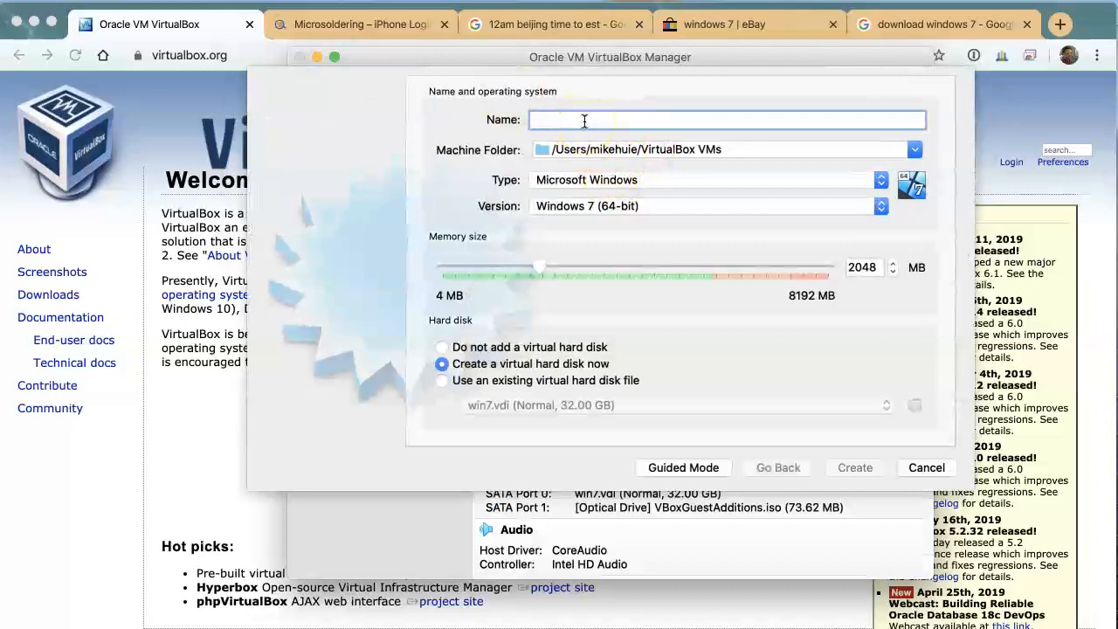
{"action": "type", "text": "zxw"}
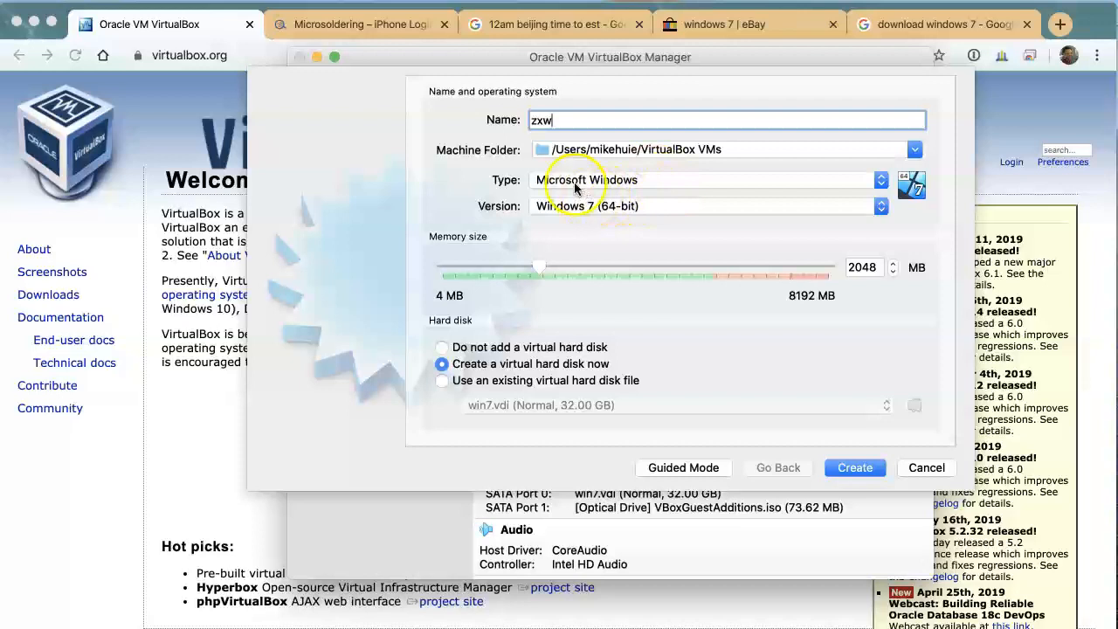
Step: Create the machine as Windows 7 (64-bit) with 2048 MB memory and a dynamically allocated 32 GB VDI hard disk
{"action": "left_click", "coordinate": [624, 210]}
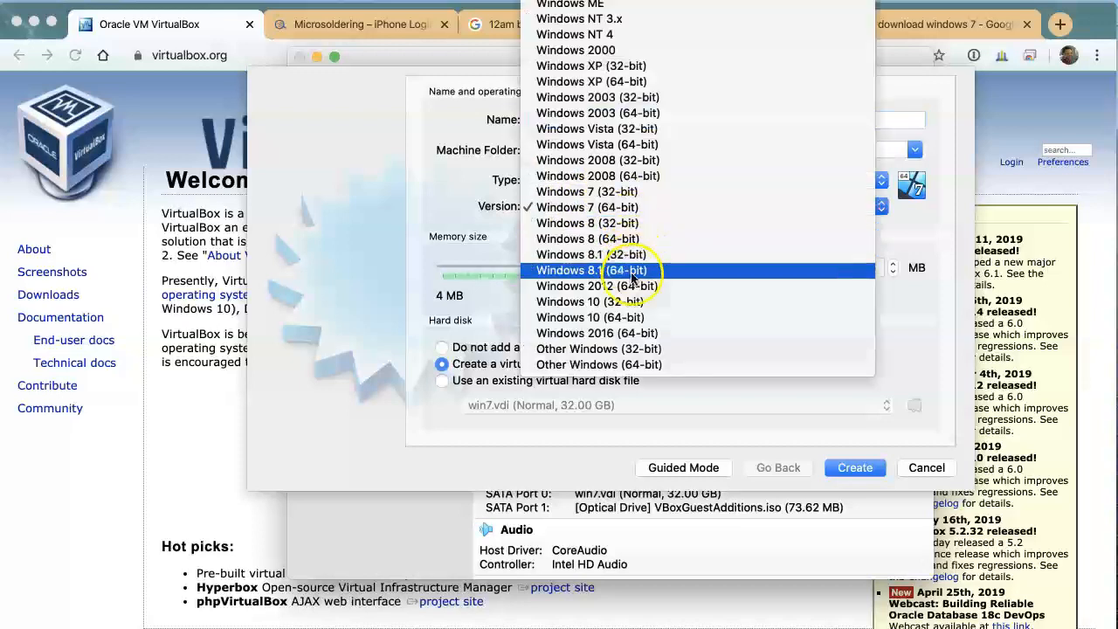
{"action": "left_click", "coordinate": [427, 176]}
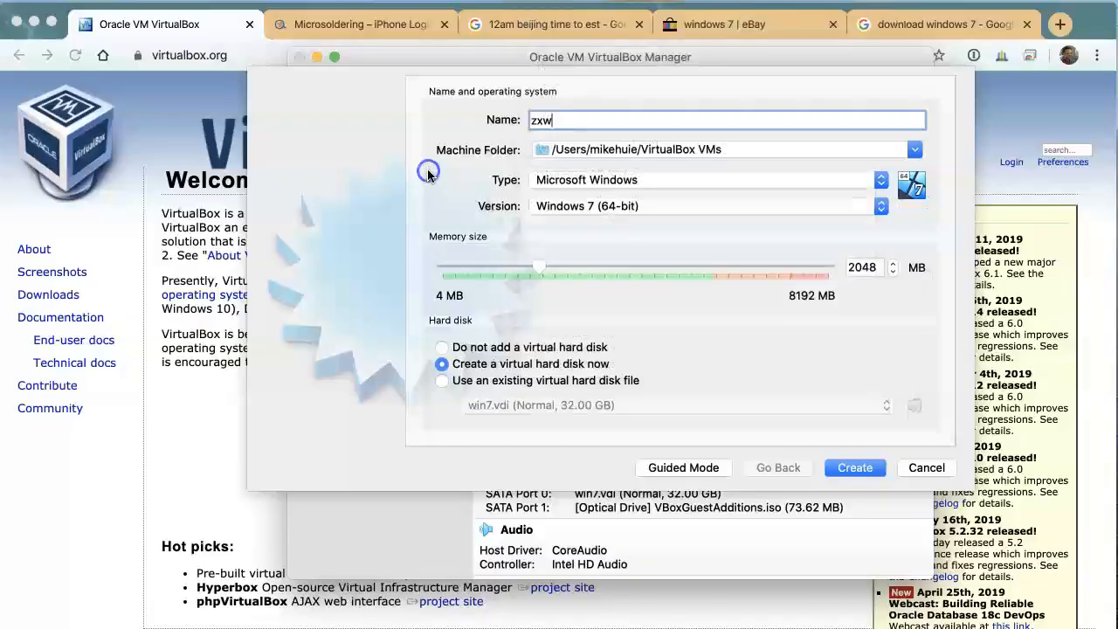
{"action": "left_click", "coordinate": [855, 467]}
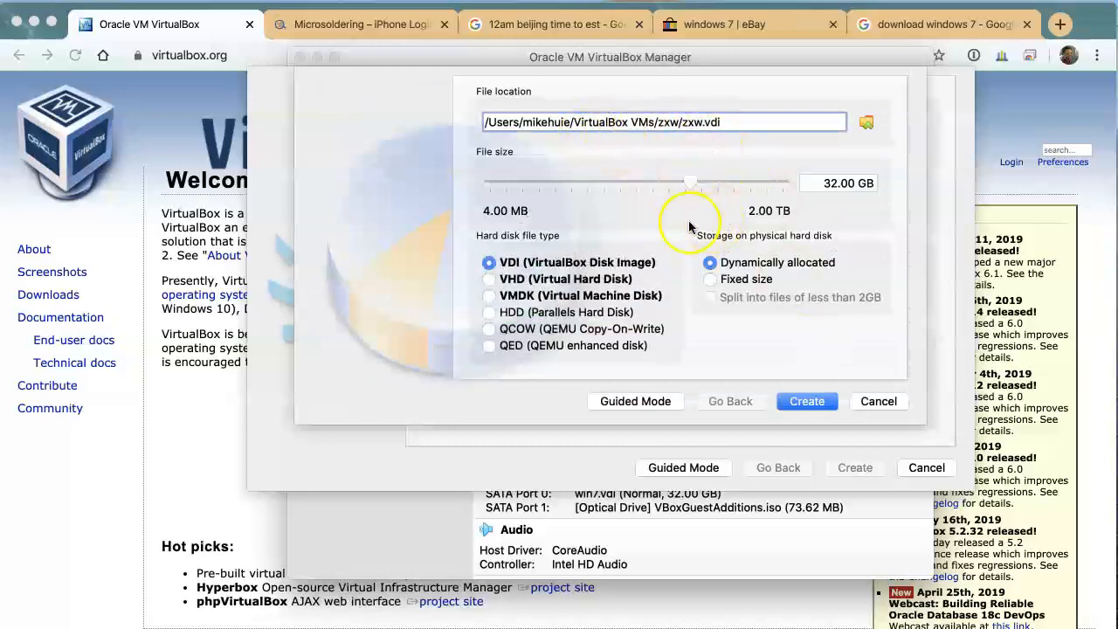
{"action": "left_click", "coordinate": [807, 402]}
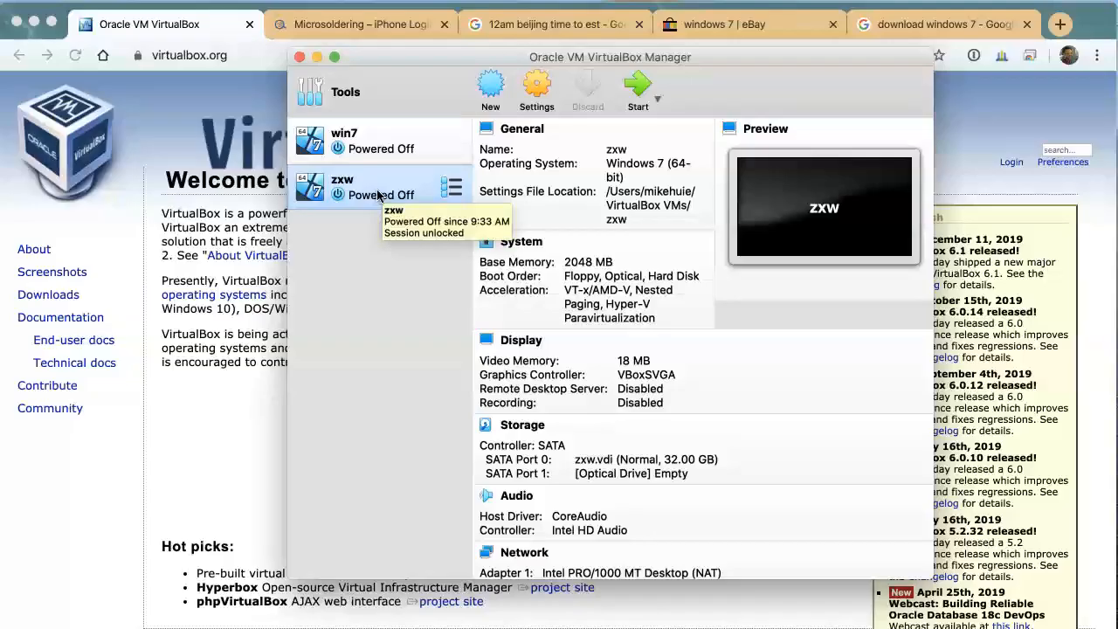
Step: In the zxw machine's storage settings, load en_windows_7_home_premium_x64_dvd.iso from Downloads into the empty optical drive
{"action": "left_click", "coordinate": [412, 195]}
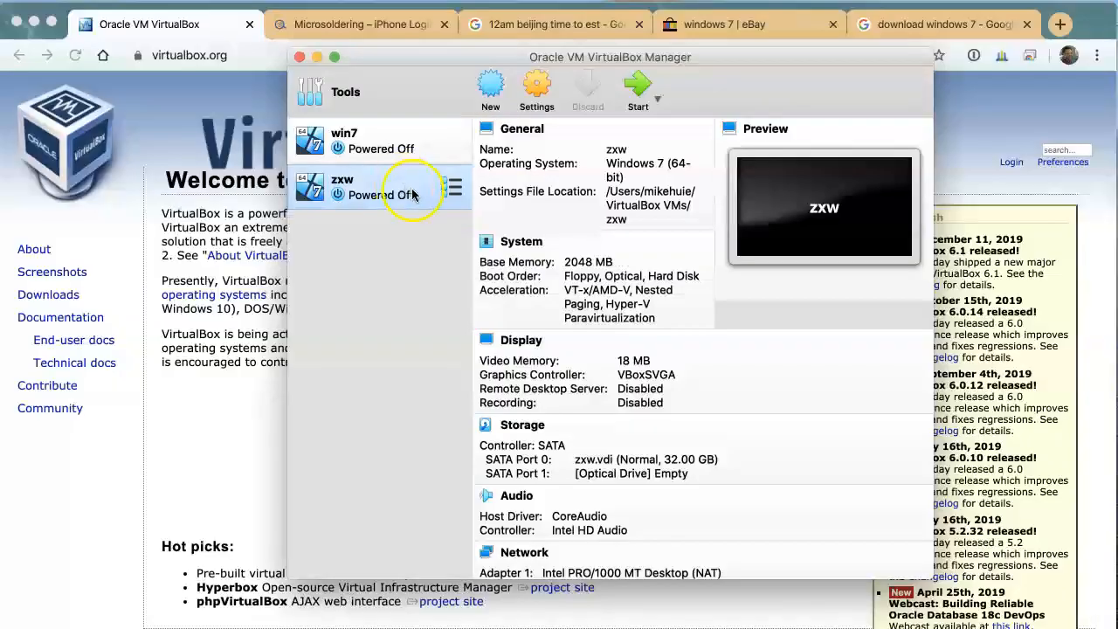
{"action": "left_click", "coordinate": [537, 88]}
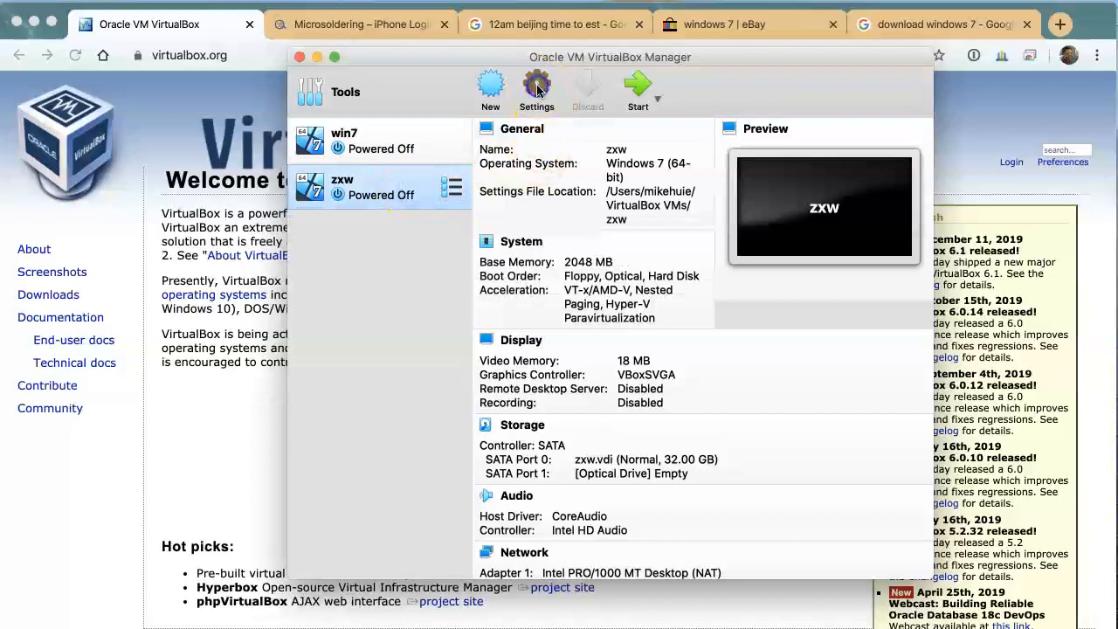
{"action": "left_click", "coordinate": [499, 94]}
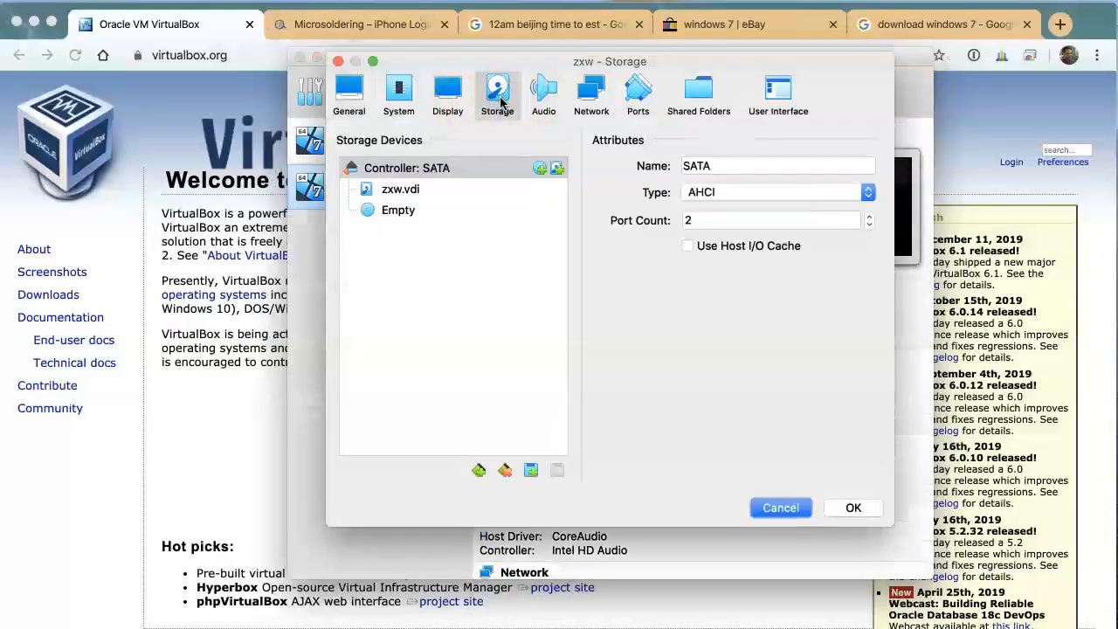
{"action": "left_click", "coordinate": [414, 215]}
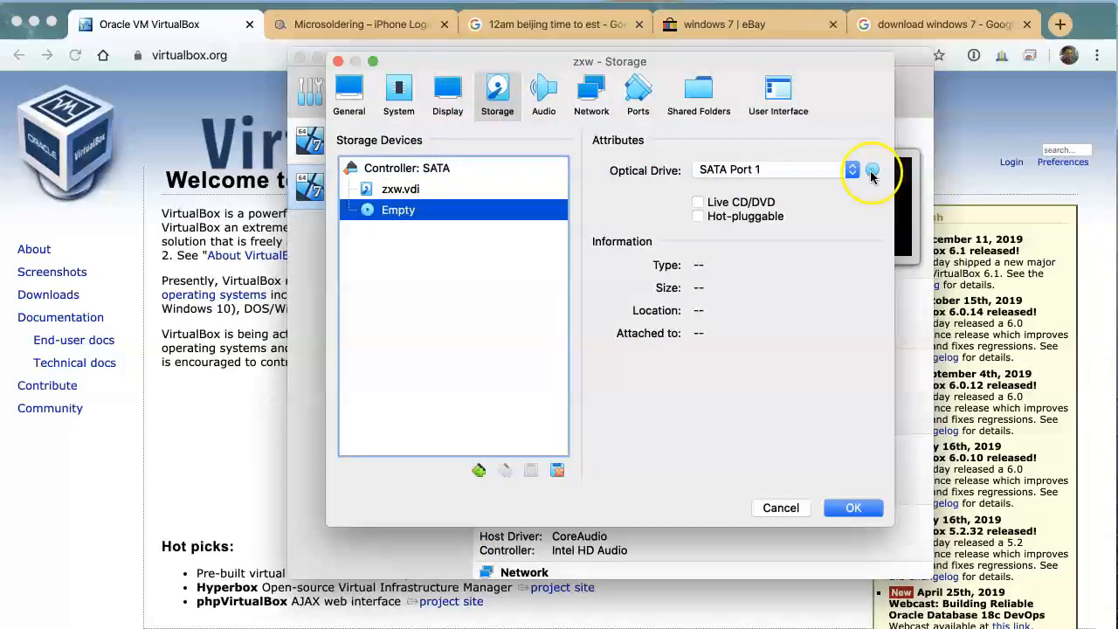
{"action": "left_click", "coordinate": [872, 172]}
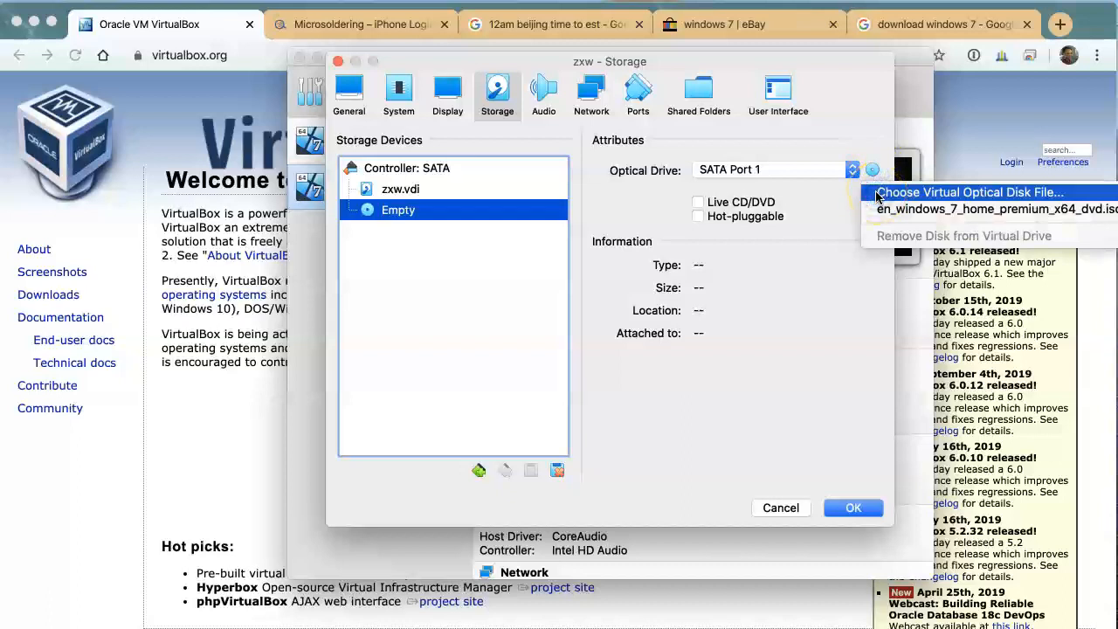
{"action": "left_click", "coordinate": [877, 193]}
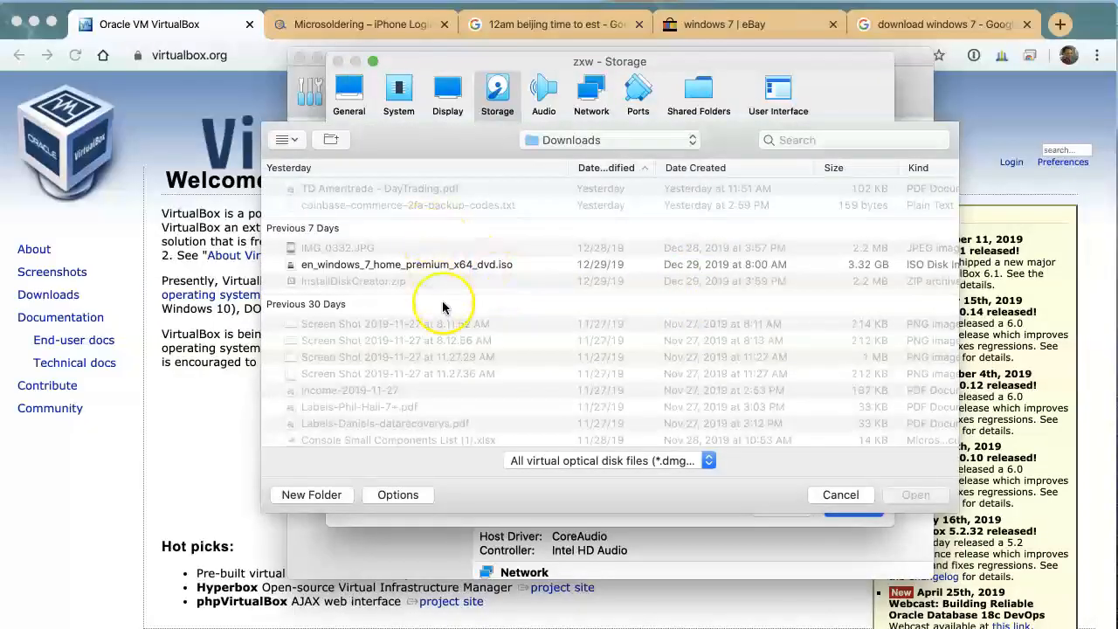
{"action": "scroll", "coordinate": [444, 307], "scroll_direction": "up", "scroll_amount": 3}
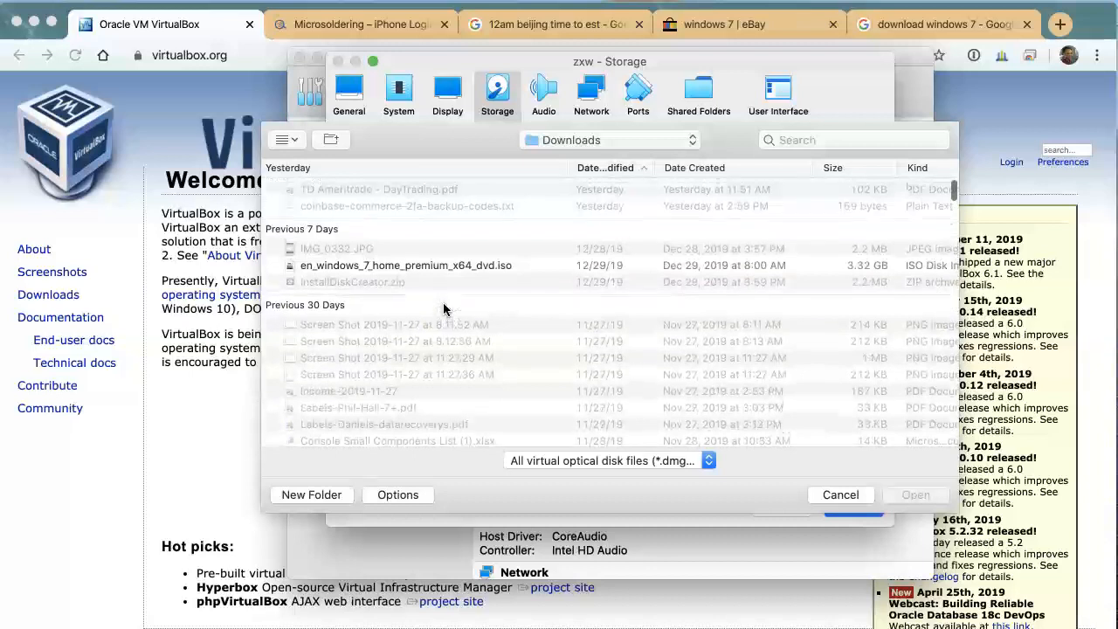
{"action": "left_click", "coordinate": [442, 264]}
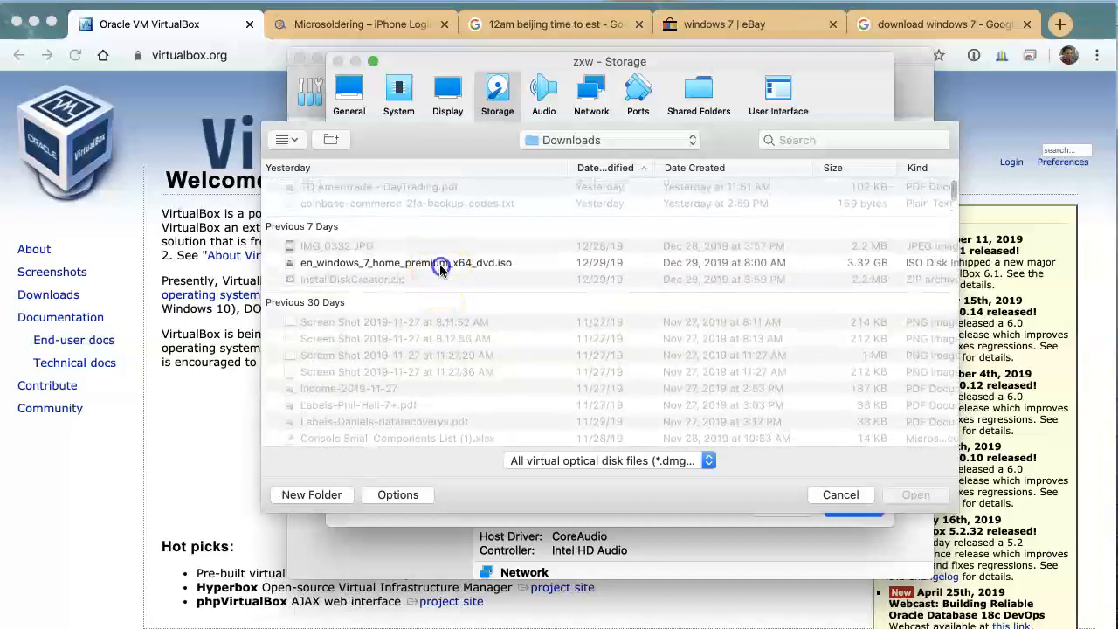
{"action": "left_click", "coordinate": [404, 271]}
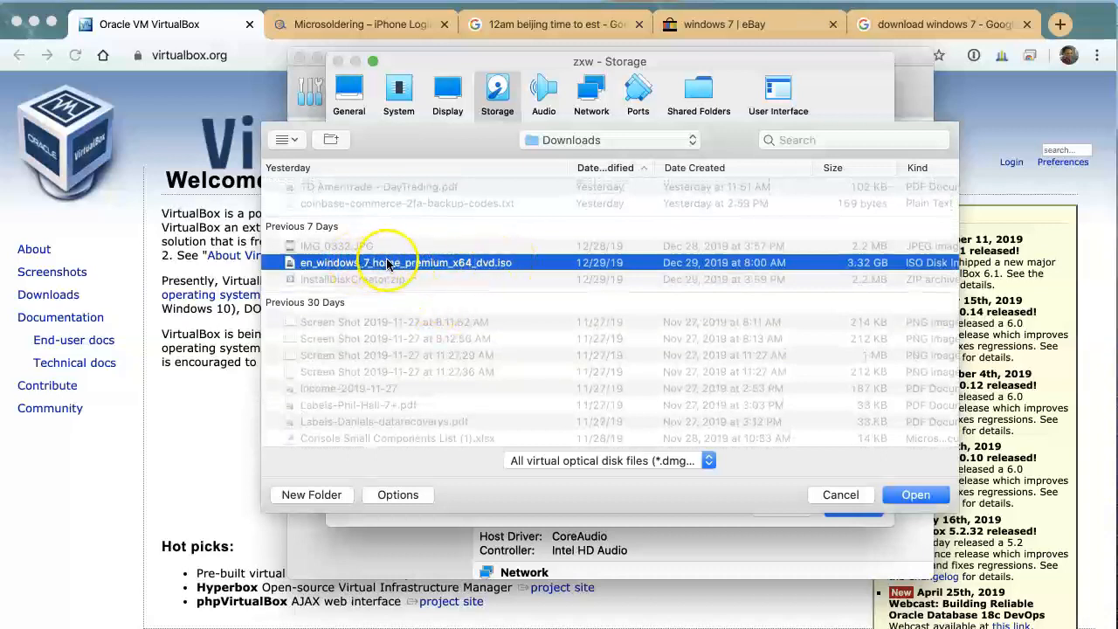
{"action": "double_click", "coordinate": [392, 268]}
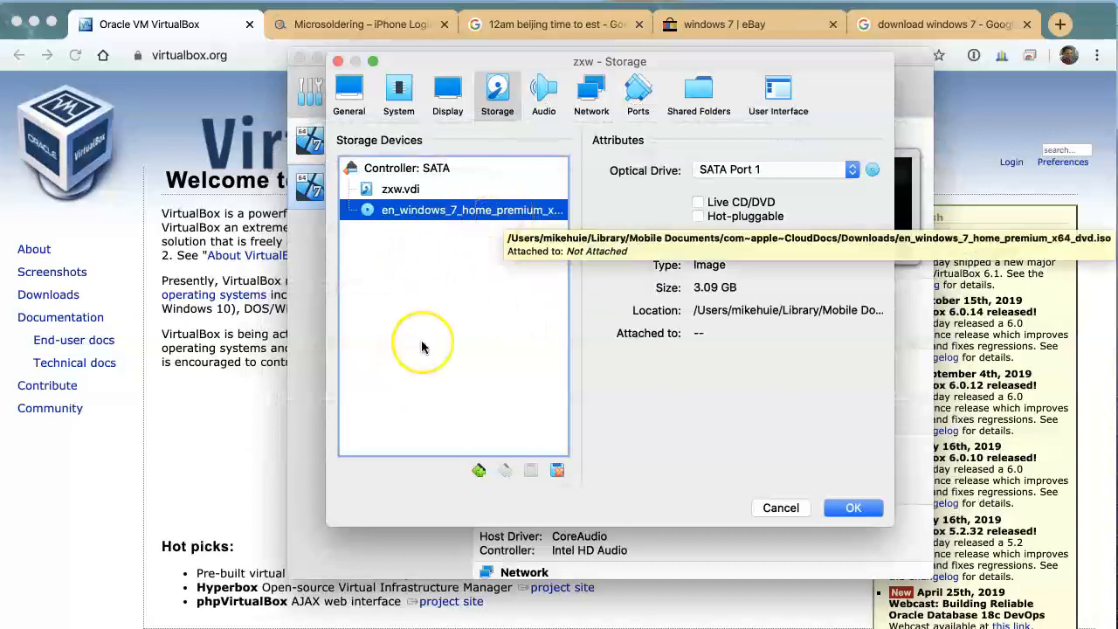
Step: Save the zxw storage settings with the Windows 7 ISO attached and start the zxw machine
{"action": "left_click", "coordinate": [464, 218]}
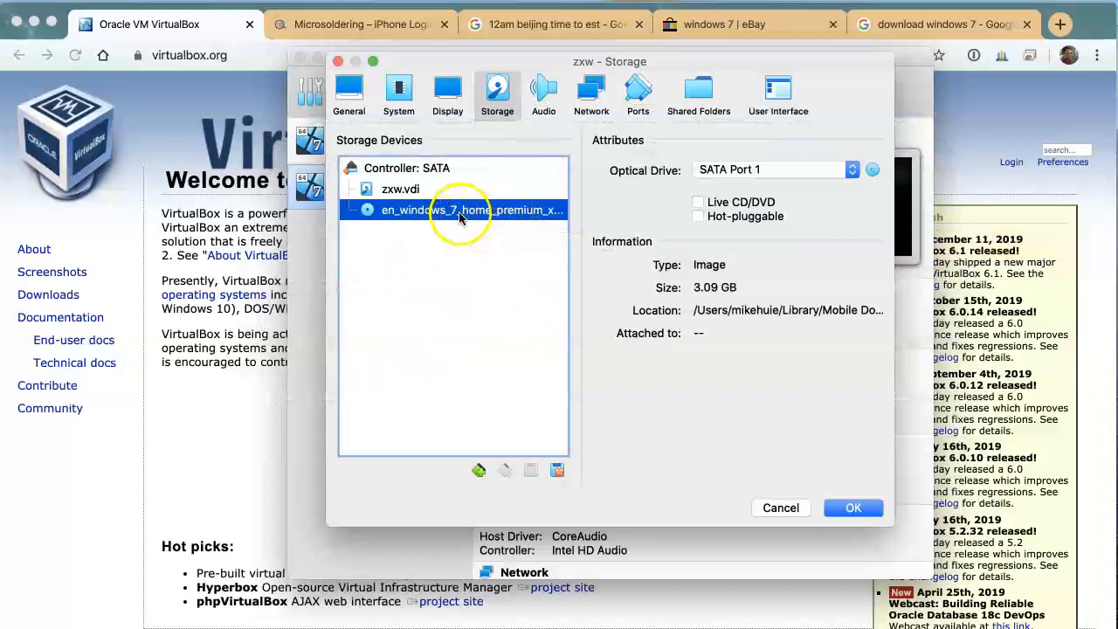
{"action": "left_click", "coordinate": [849, 508]}
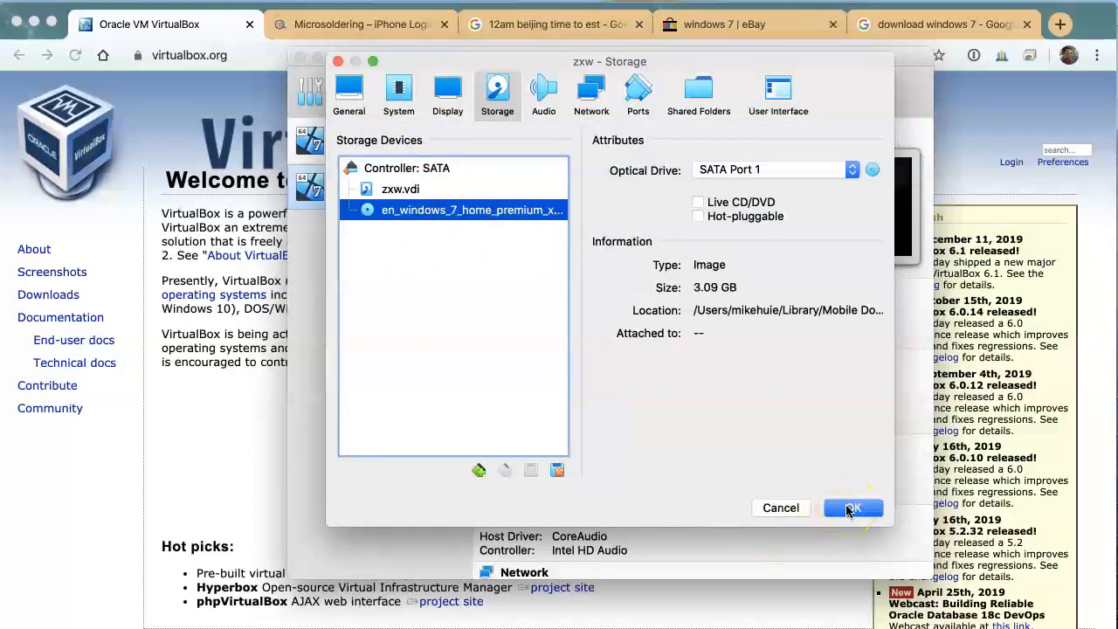
{"action": "left_click", "coordinate": [847, 510]}
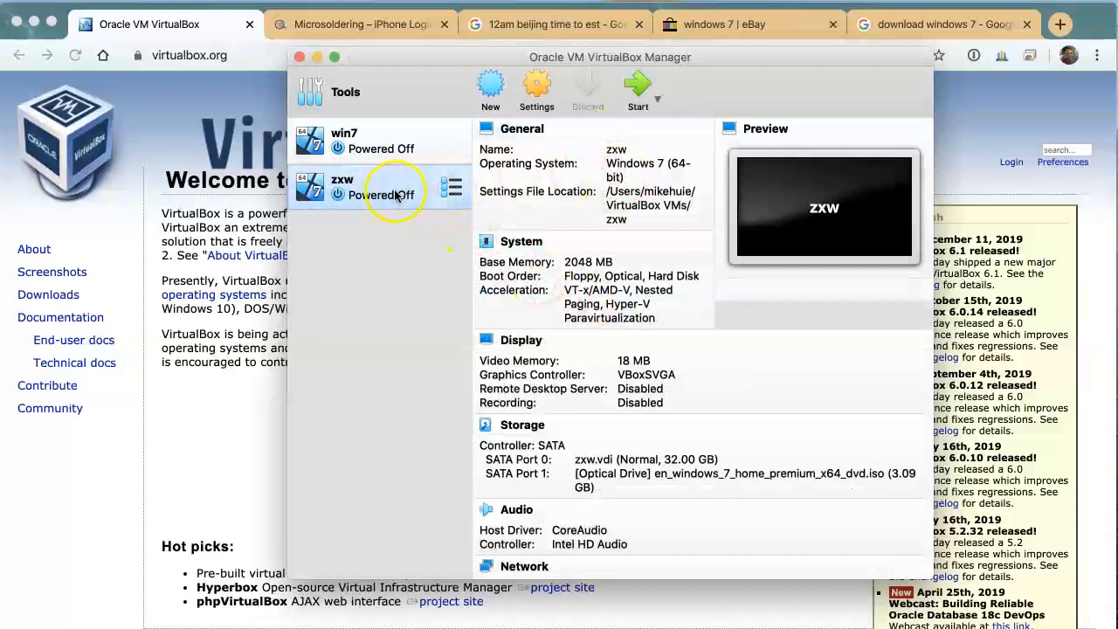
{"action": "double_click", "coordinate": [395, 194]}
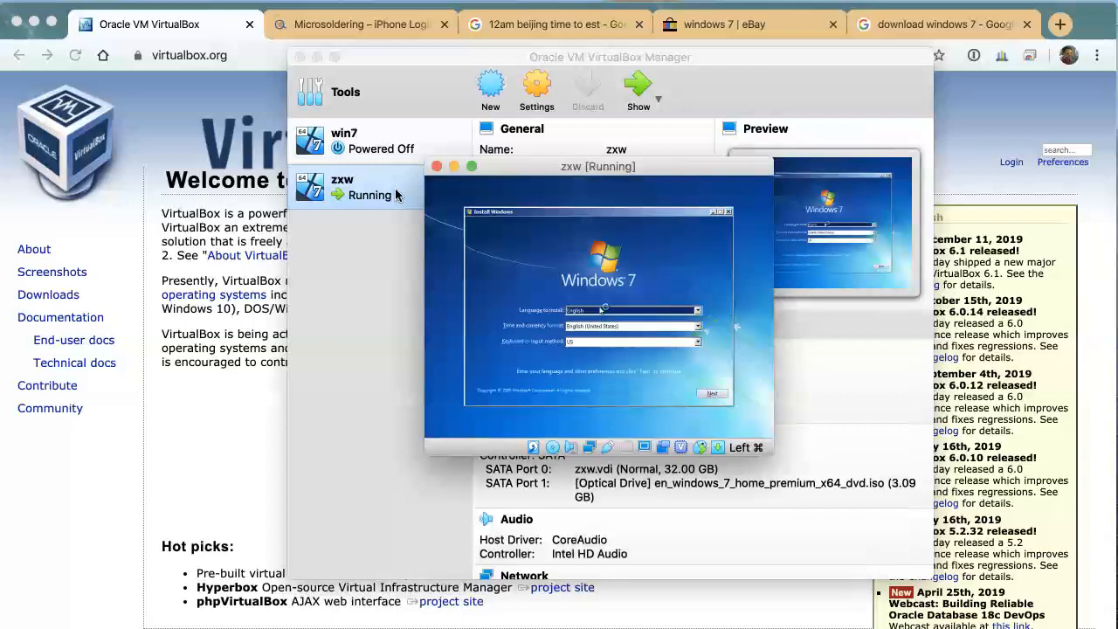
Step: Scale the zxw machine's Virtual Screen 1 to 150% and move its window clear of the manager's preview
{"action": "left_click", "coordinate": [692, 353]}
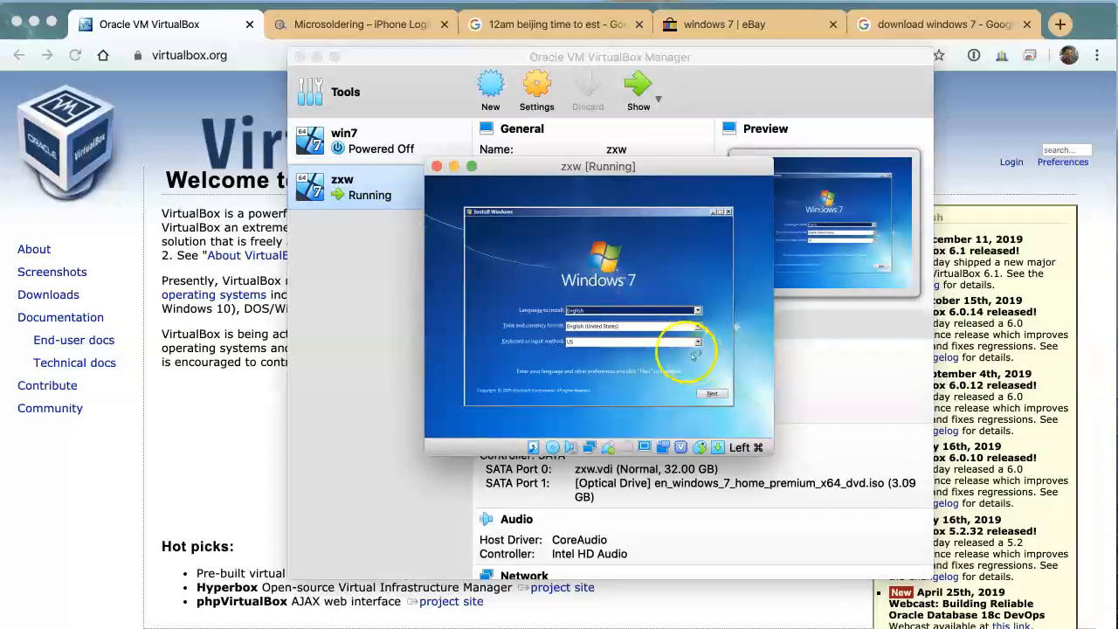
{"action": "left_click", "coordinate": [644, 446]}
{"action": "mouse_move", "coordinate": [686, 503]}
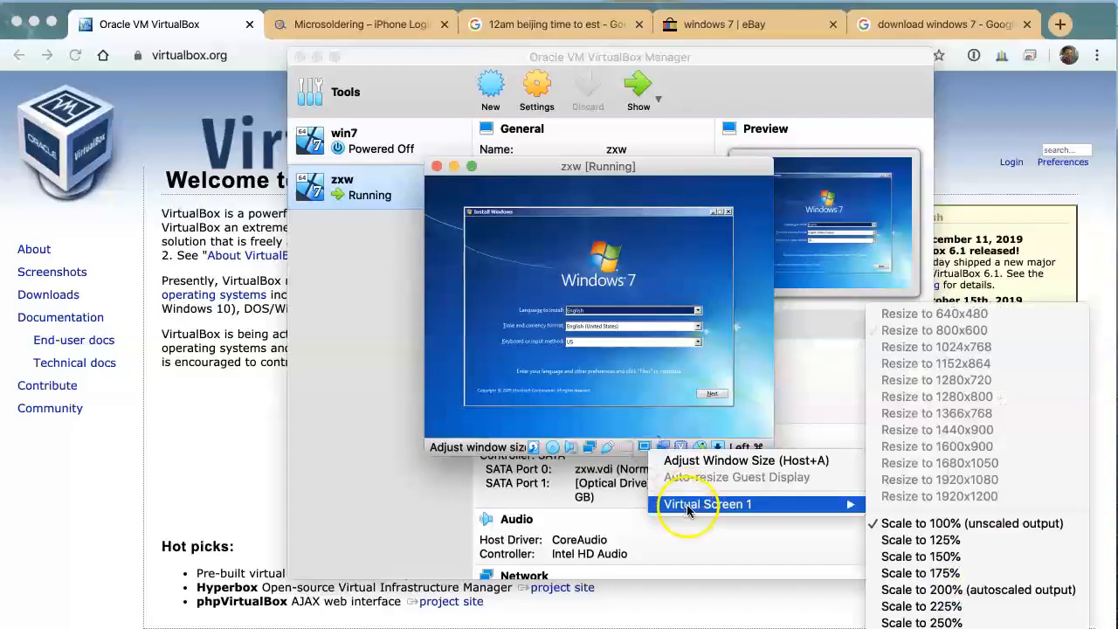
{"action": "left_click", "coordinate": [906, 560]}
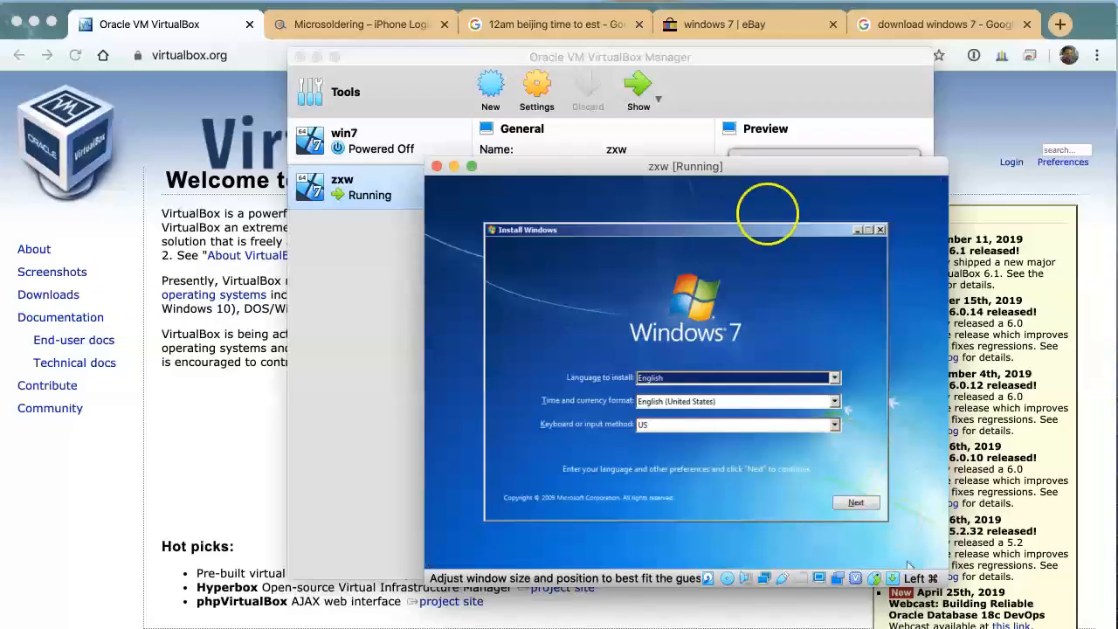
{"action": "left_click_drag", "start_coordinate": [719, 157], "coordinate": [460, 74]}
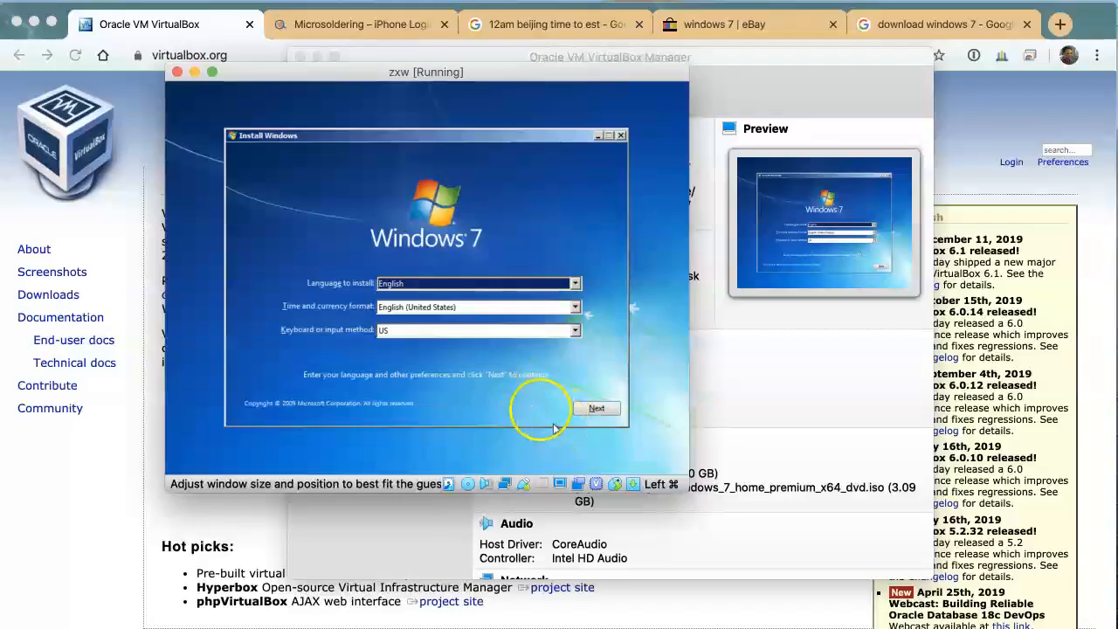
Step: Cancel the Windows 7 installation and power off the zxw machine
{"action": "left_click", "coordinate": [620, 136]}
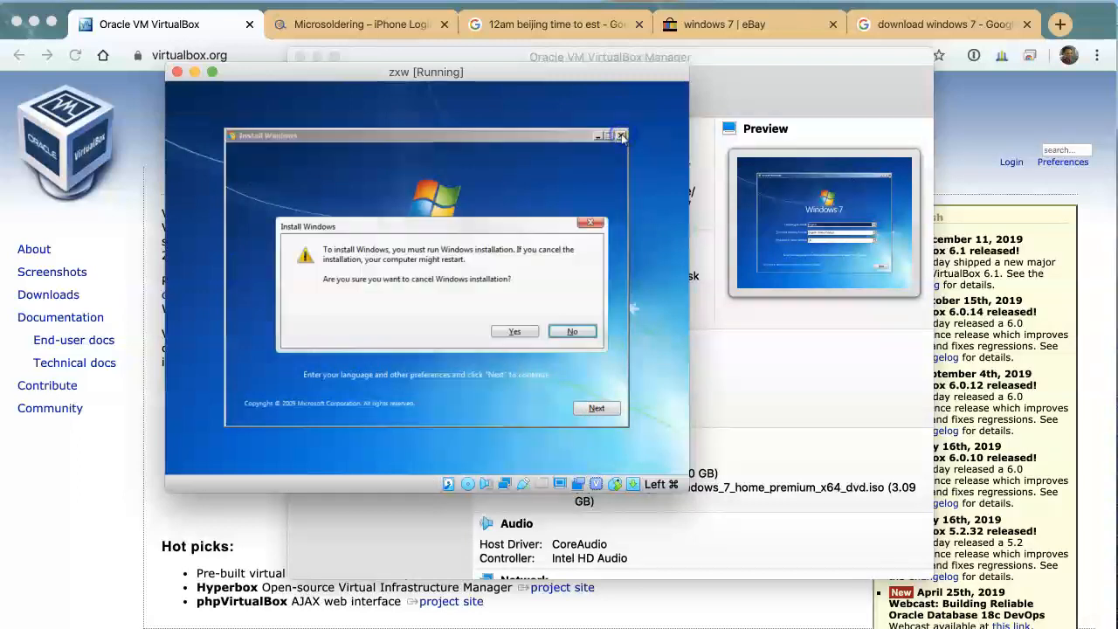
{"action": "left_click", "coordinate": [515, 332]}
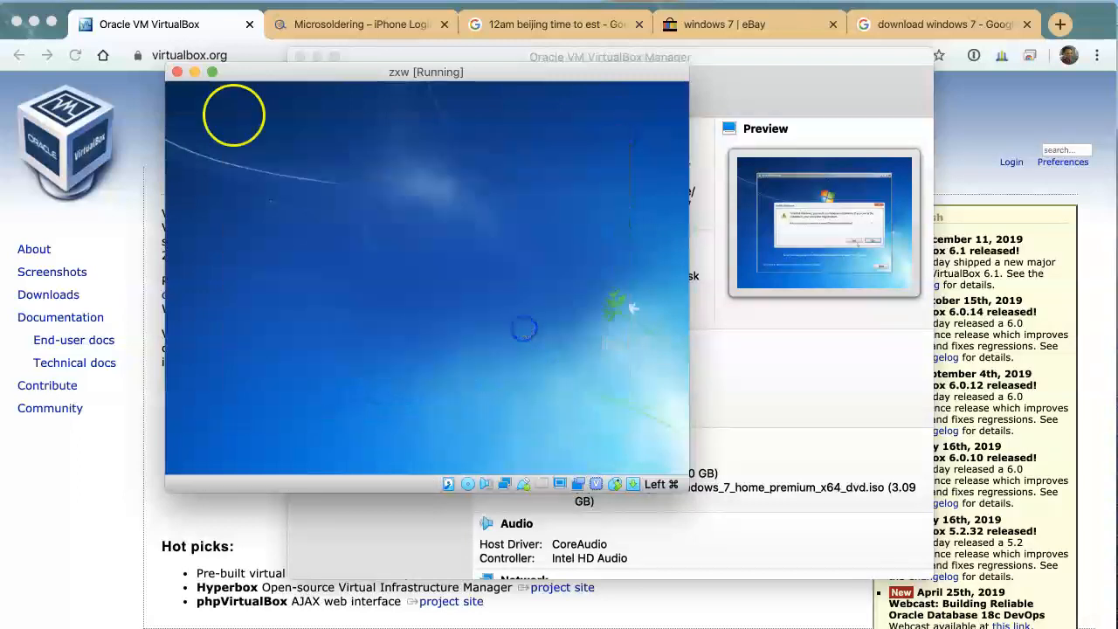
{"action": "left_click", "coordinate": [177, 74]}
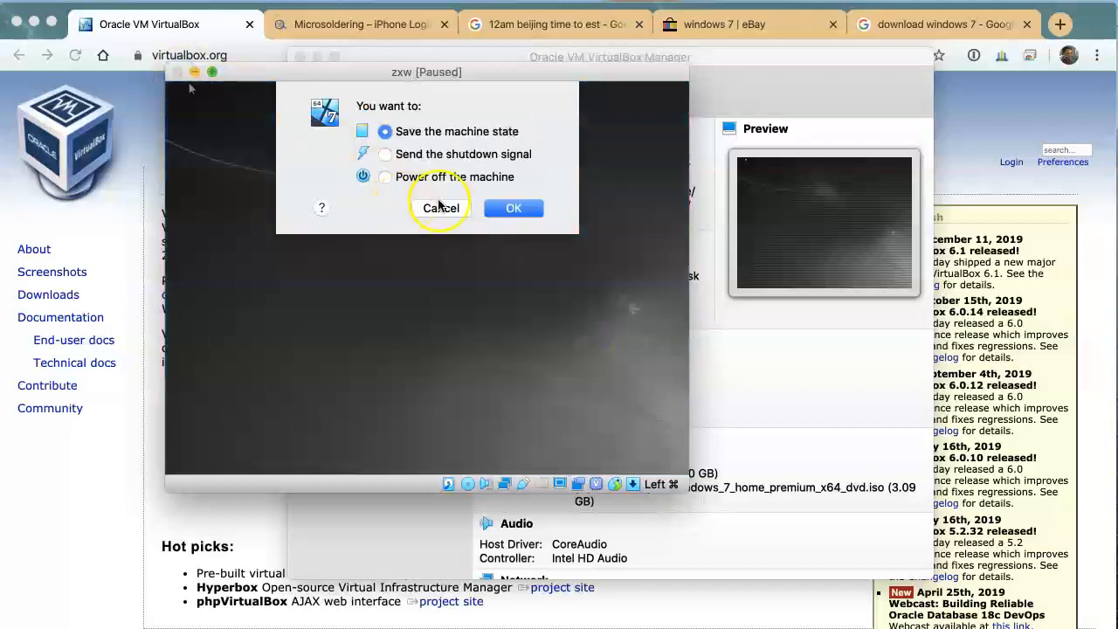
{"action": "left_click", "coordinate": [512, 207]}
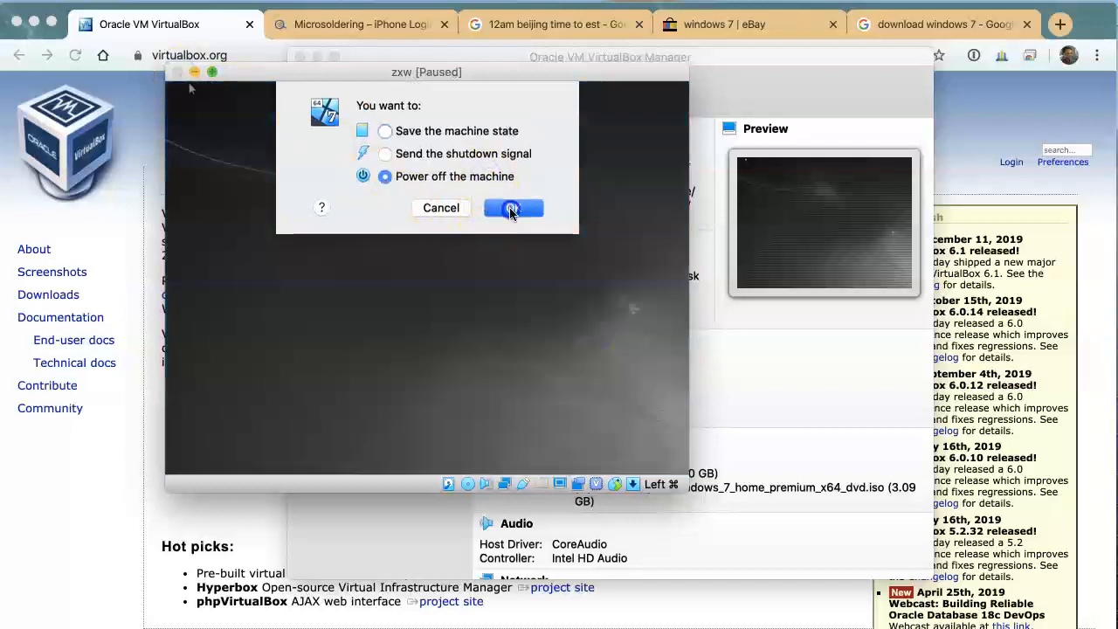
{"action": "left_click", "coordinate": [452, 211]}
Step: Start the existing win7 machine and dismiss the error message shown while Windows boots
{"action": "left_click", "coordinate": [400, 148]}
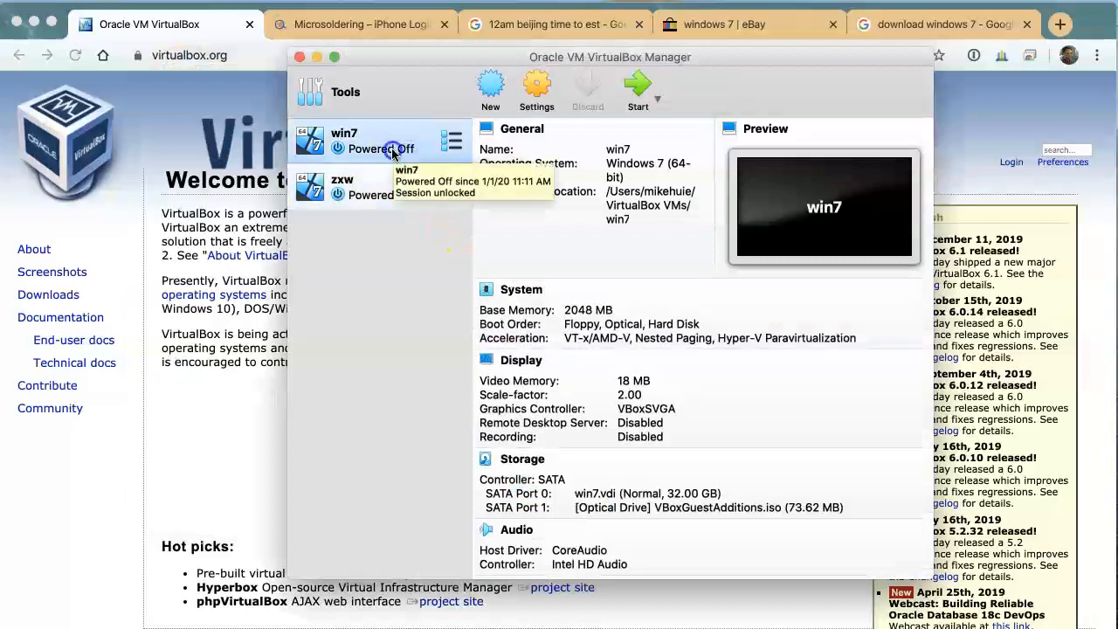
{"action": "double_click", "coordinate": [393, 150]}
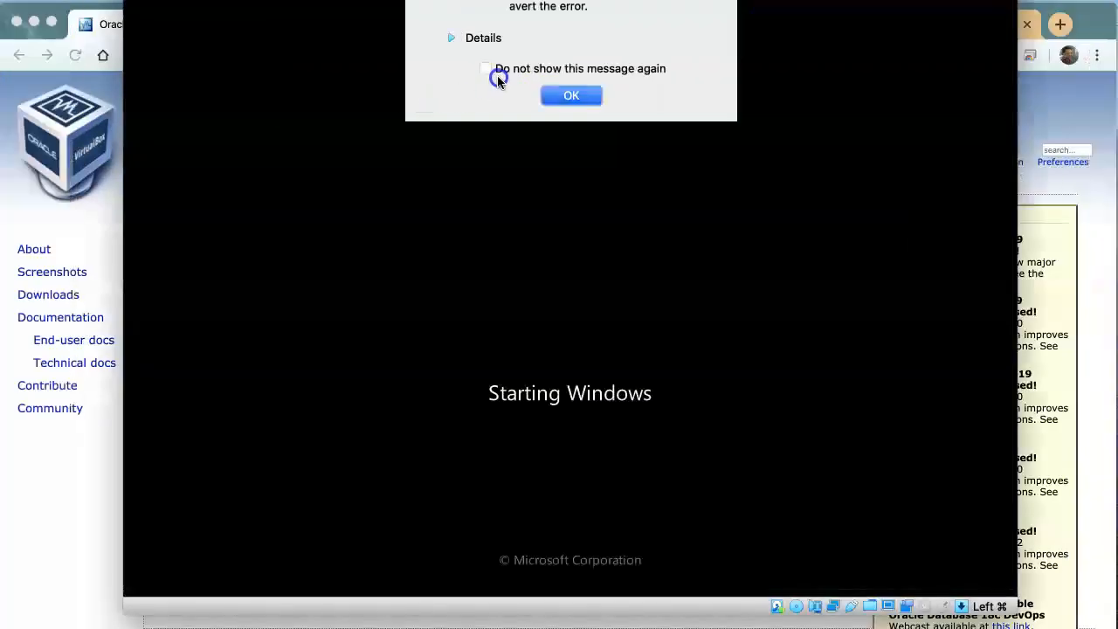
{"action": "left_click", "coordinate": [568, 96]}
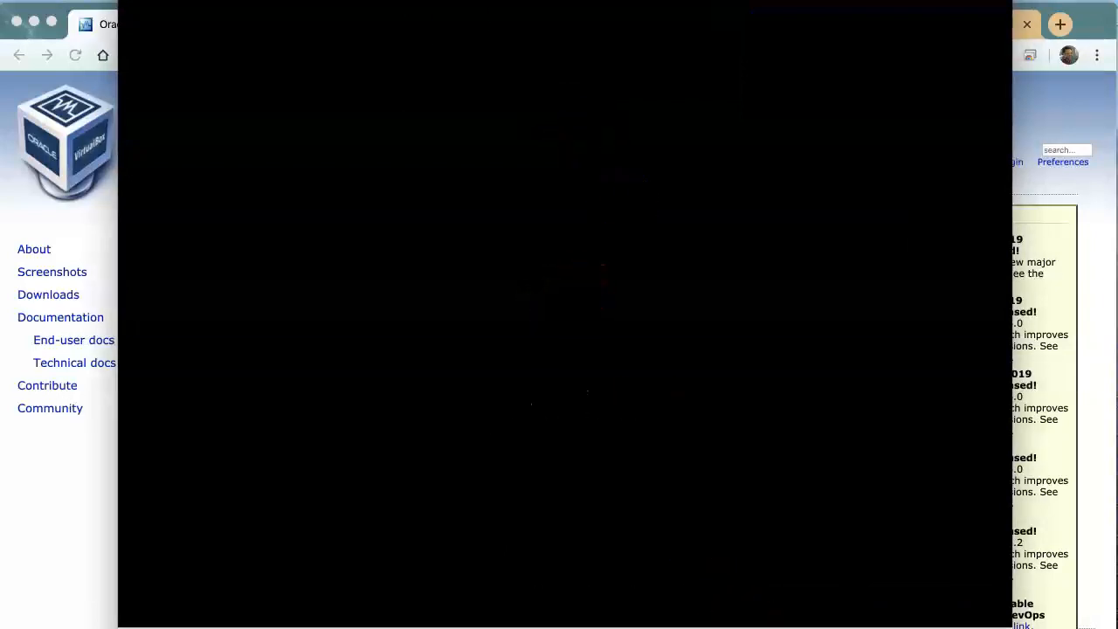
Step: Scale the win7 machine's Virtual Screen 1 to 150%
{"action": "right_click", "coordinate": [829, 627]}
{"action": "left_click", "coordinate": [884, 627]}
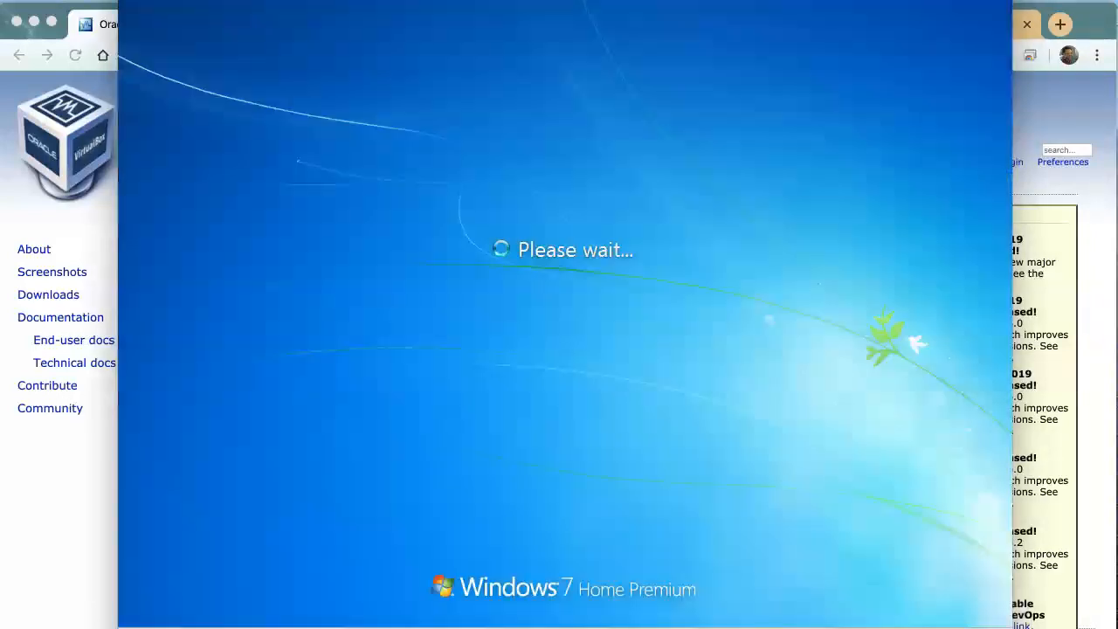
{"action": "right_click", "coordinate": [884, 627]}
{"action": "mouse_move", "coordinate": [919, 623]}
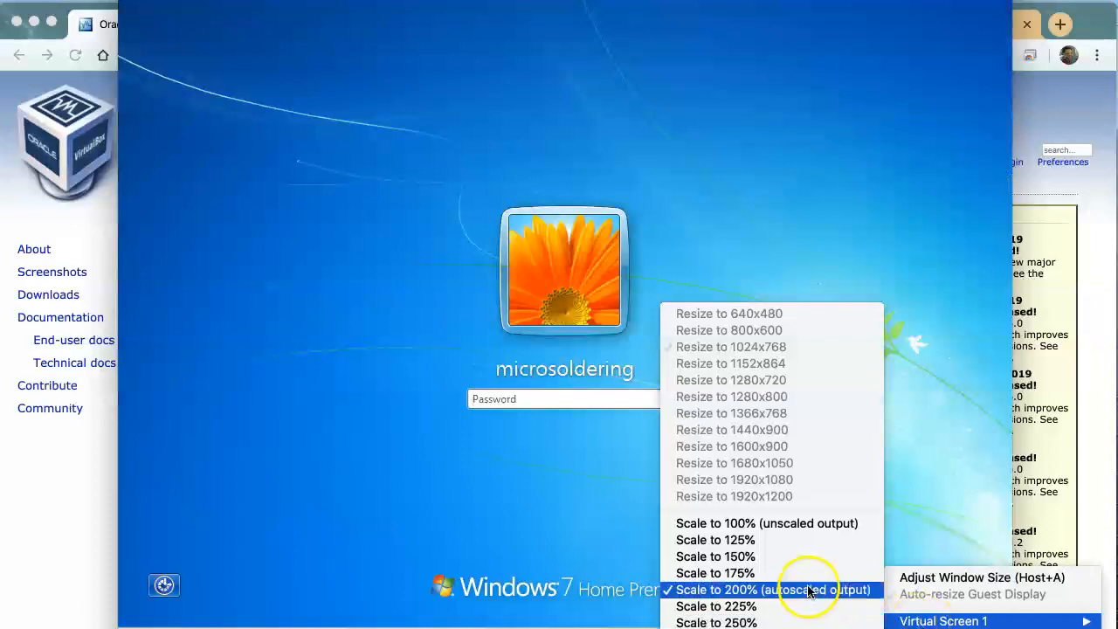
{"action": "left_click", "coordinate": [805, 556]}
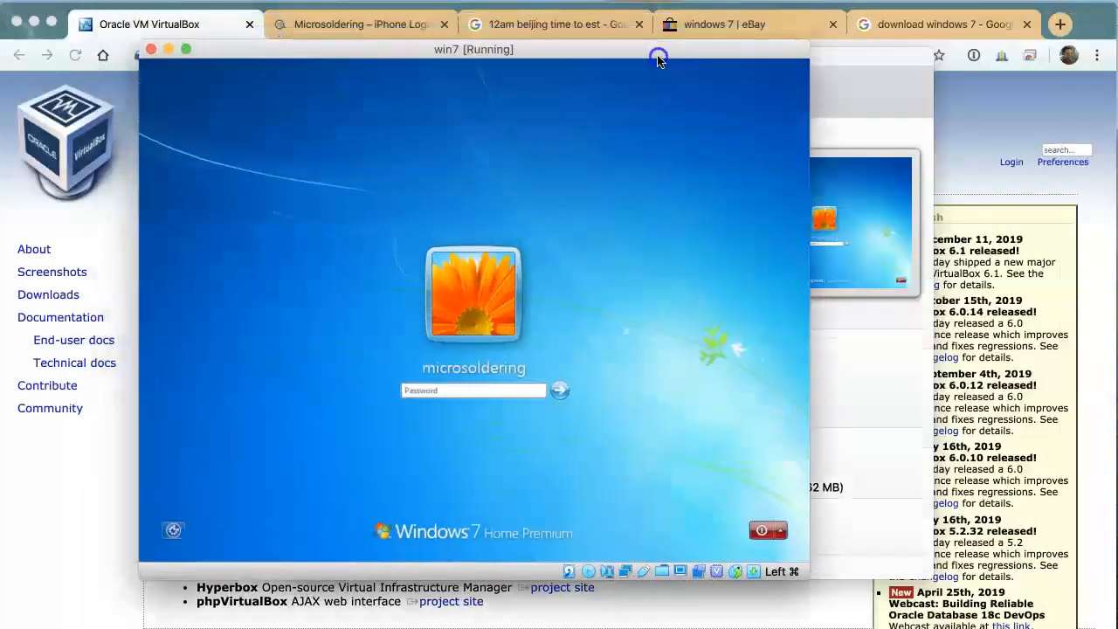
Step: Sign in to Windows with the account password and dismiss the 24 bit color mode notice
{"action": "key", "text": "Return"}
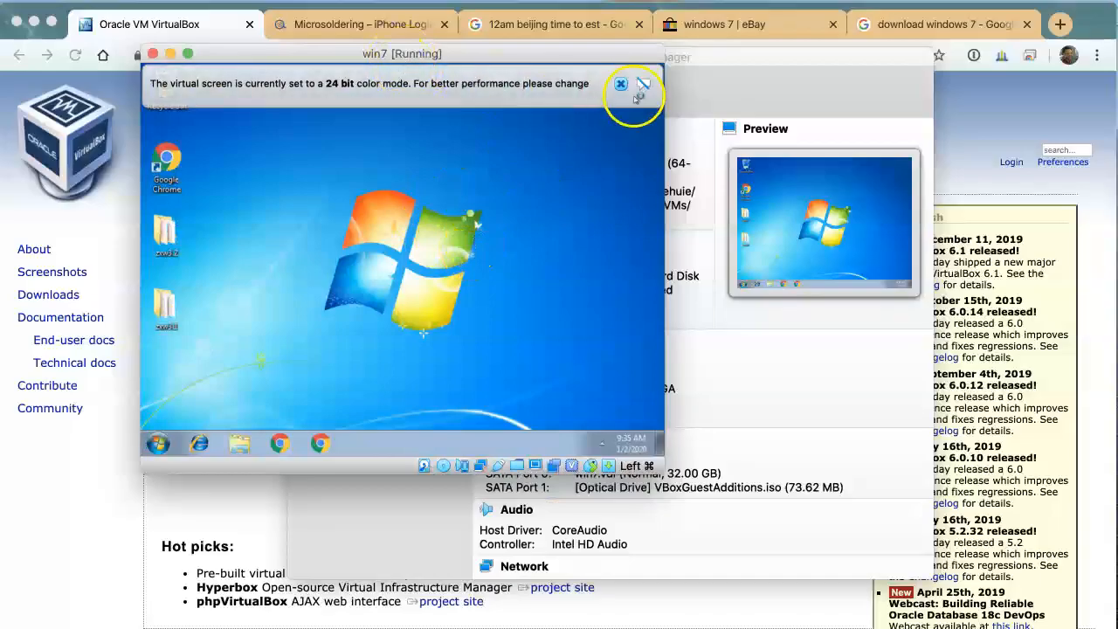
{"action": "left_click", "coordinate": [643, 83]}
{"action": "left_click_drag", "start_coordinate": [568, 55], "coordinate": [611, 50]}
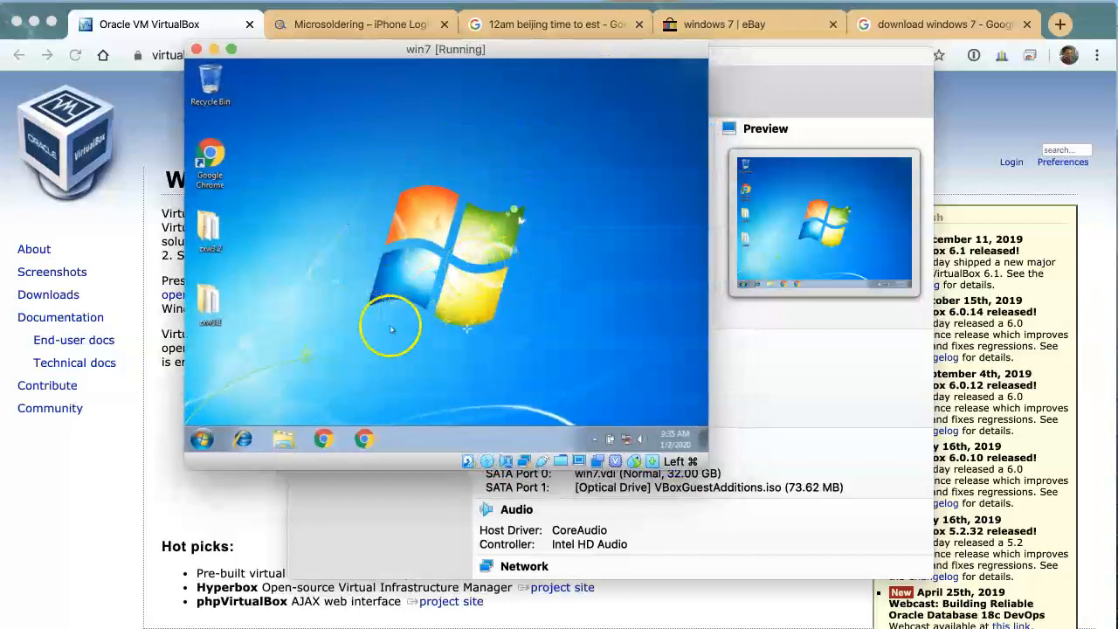
Step: Open Chrome inside the win7 machine and search for "google"
{"action": "left_click", "coordinate": [323, 439]}
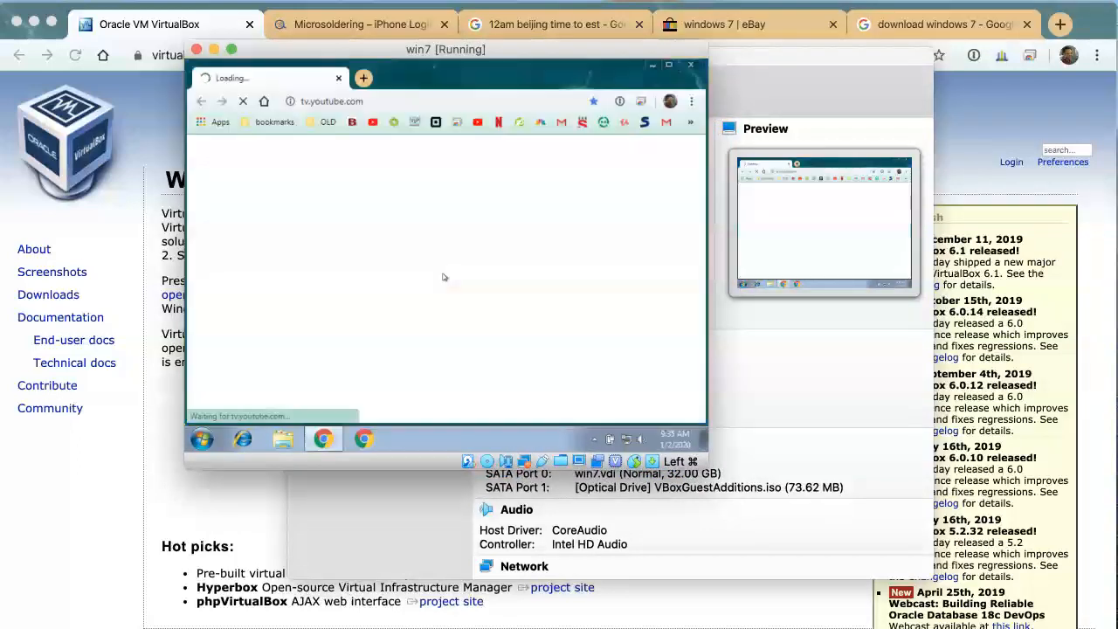
{"action": "left_click", "coordinate": [339, 78]}
{"action": "left_click", "coordinate": [364, 438]}
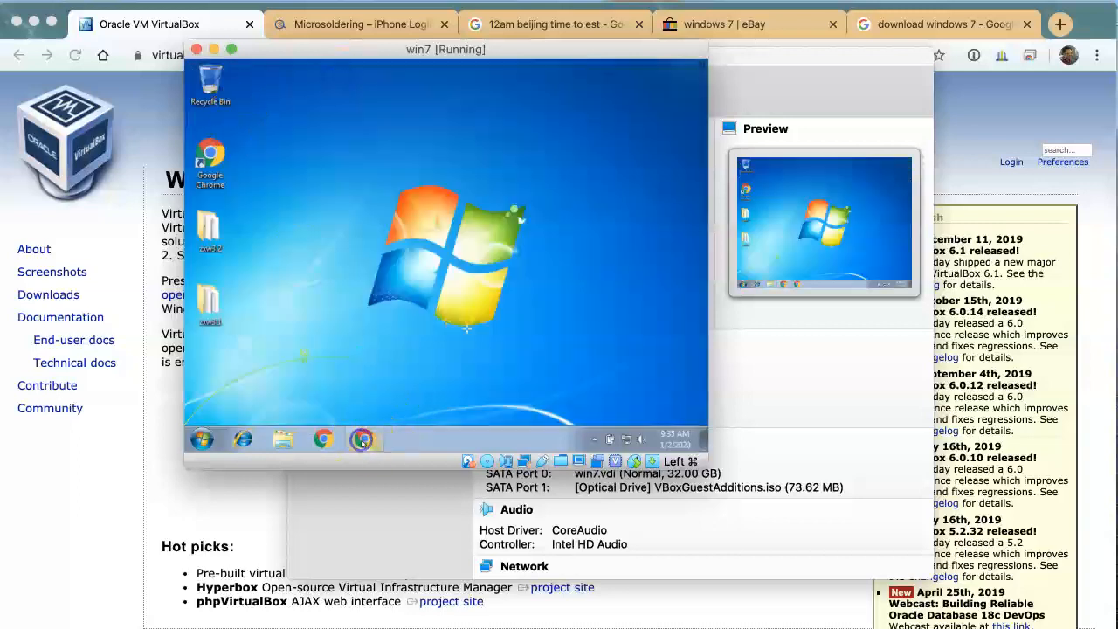
{"action": "left_click", "coordinate": [362, 101]}
{"action": "type", "text": "google"}
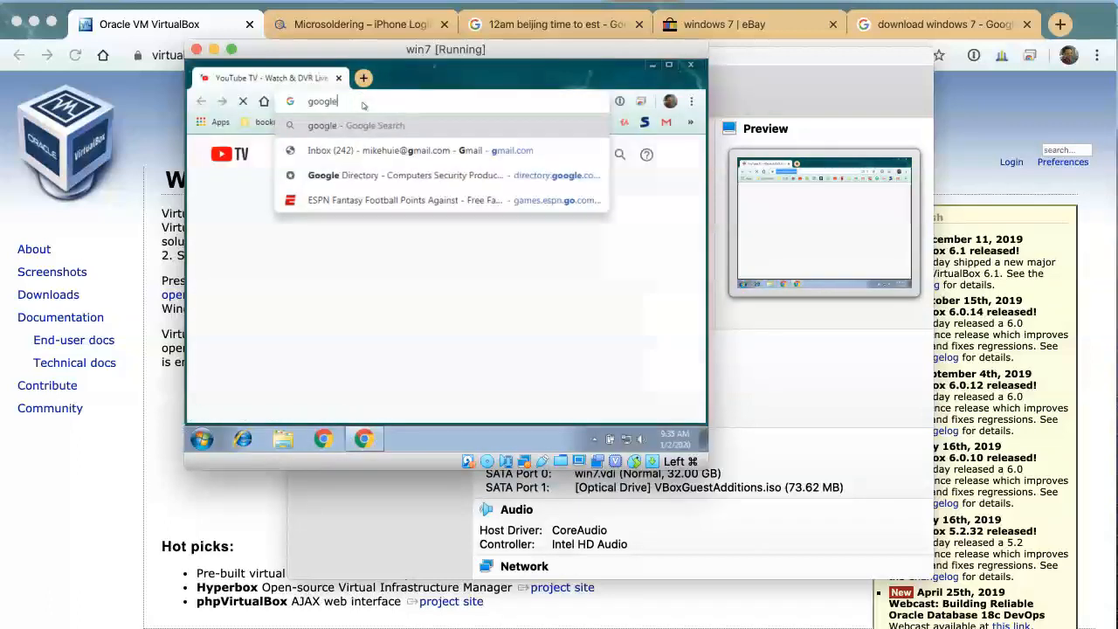
{"action": "key", "text": "Return"}
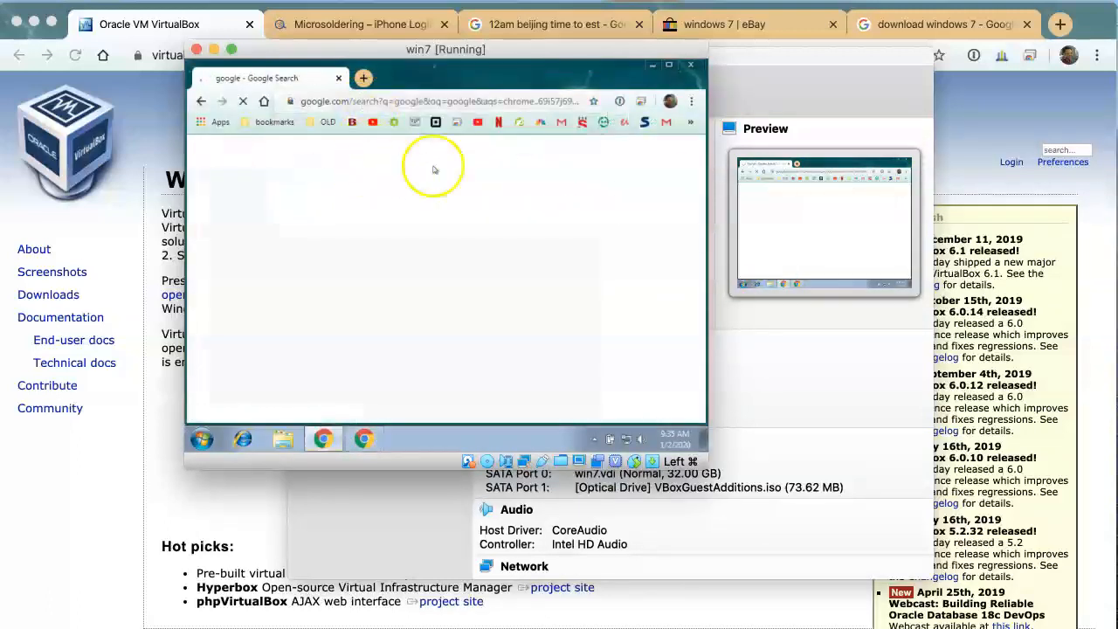
Step: Go to the Google home page from the search results and enter "zxw tool" as the query
{"action": "left_click", "coordinate": [357, 163]}
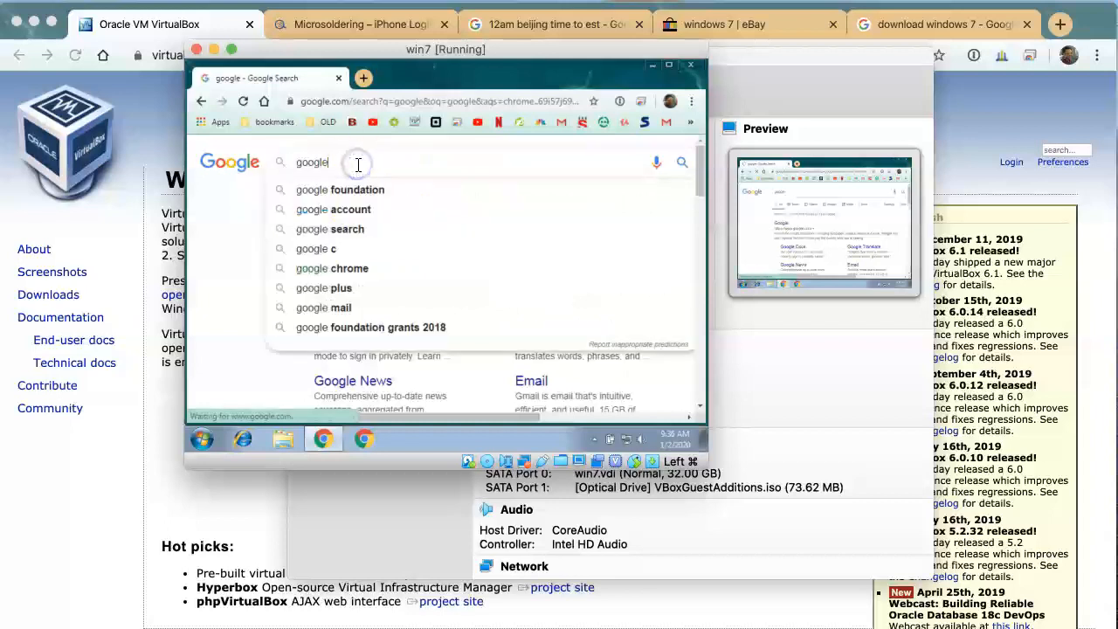
{"action": "left_click", "coordinate": [220, 231]}
{"action": "left_click", "coordinate": [327, 257]}
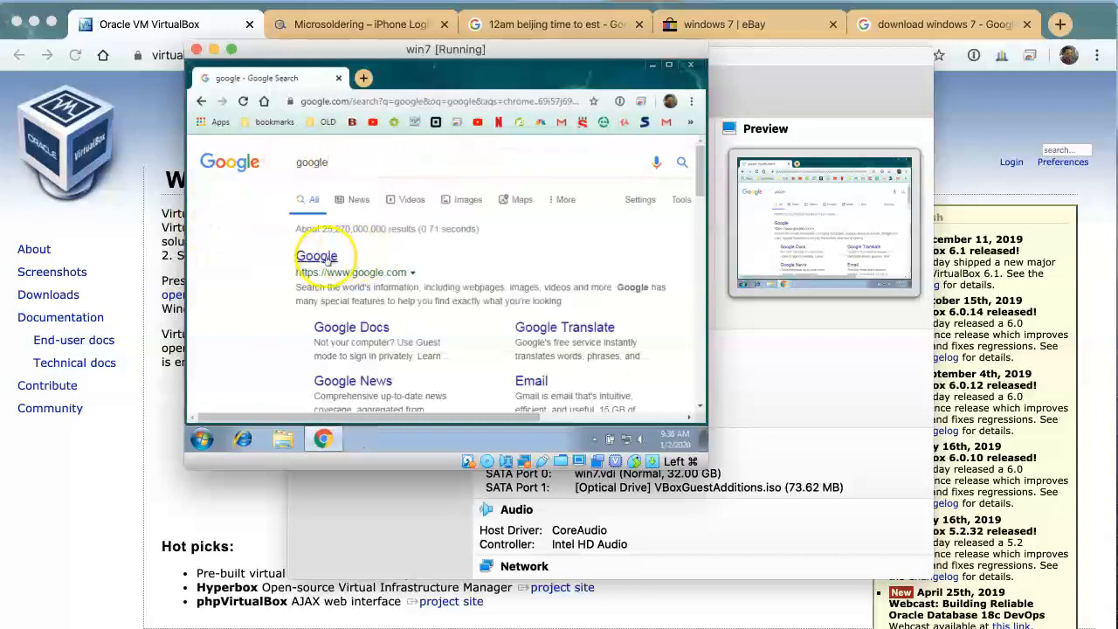
{"action": "left_click", "coordinate": [413, 245]}
{"action": "left_click", "coordinate": [458, 332]}
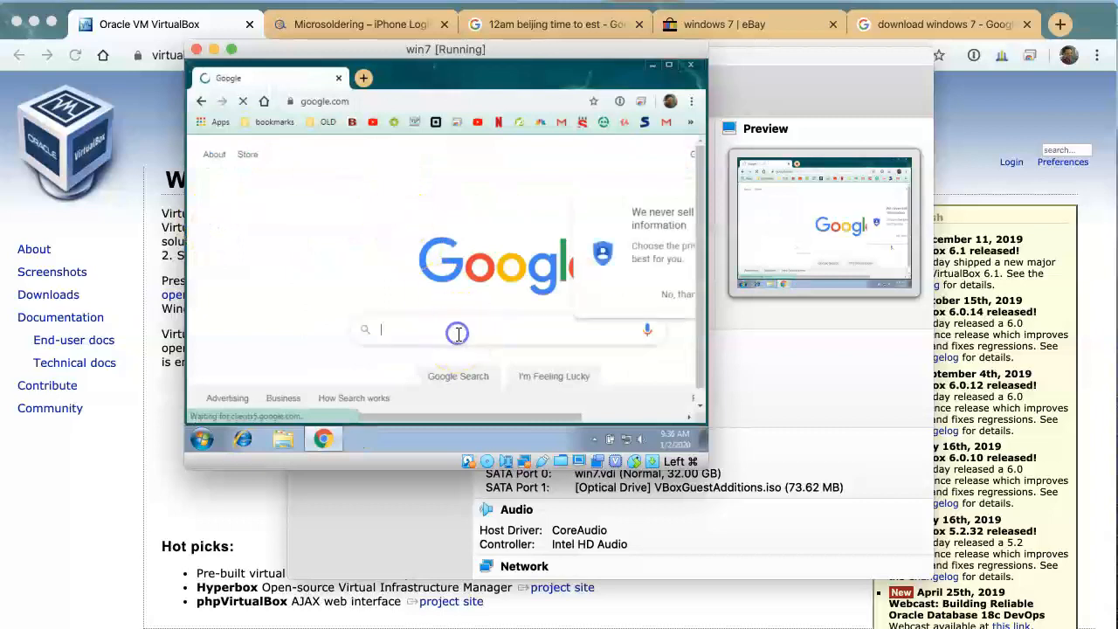
{"action": "type", "text": "zxw"}
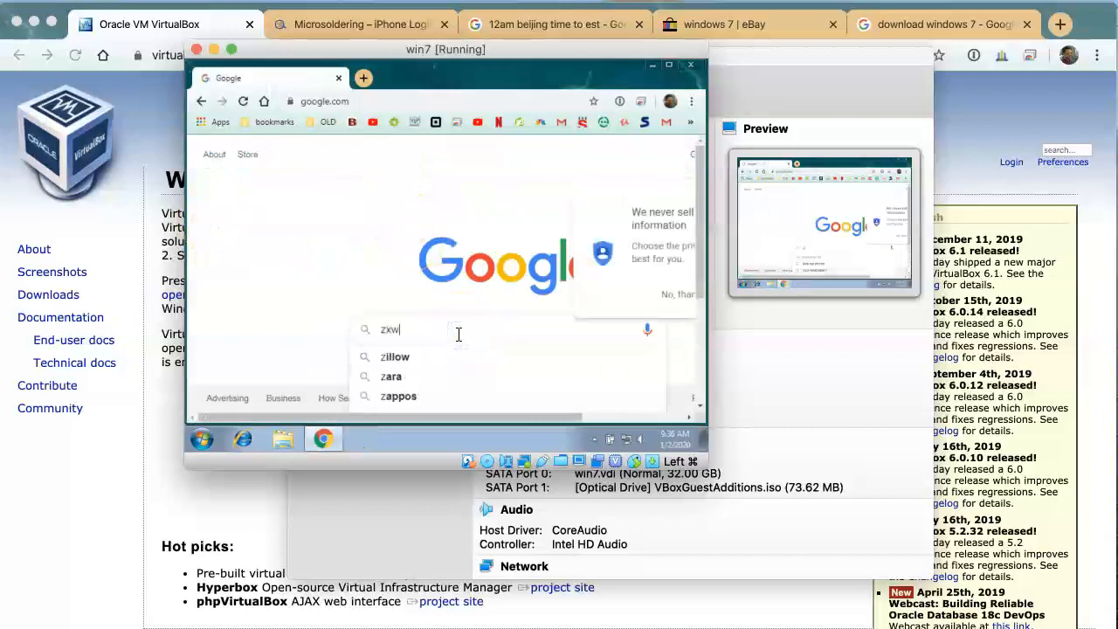
{"action": "type", "text": " tool"}
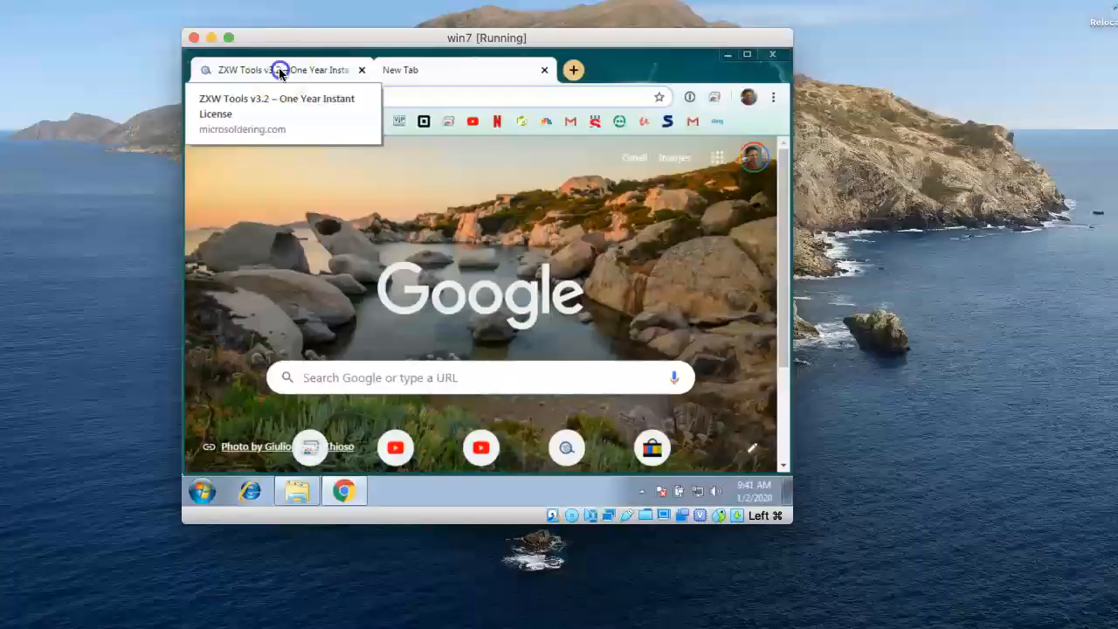
Step: View the ZXW Tools v3.2 One Year Instant License product page on microsoldering.com
{"action": "left_click", "coordinate": [281, 72]}
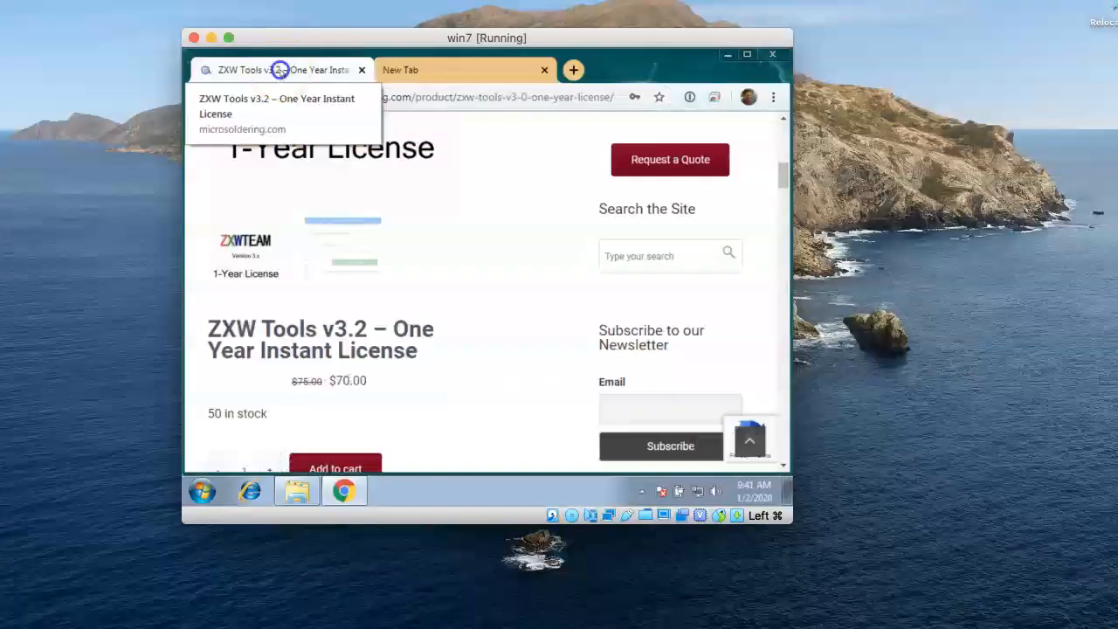
{"action": "scroll", "coordinate": [476, 337], "scroll_direction": "up", "scroll_amount": 1}
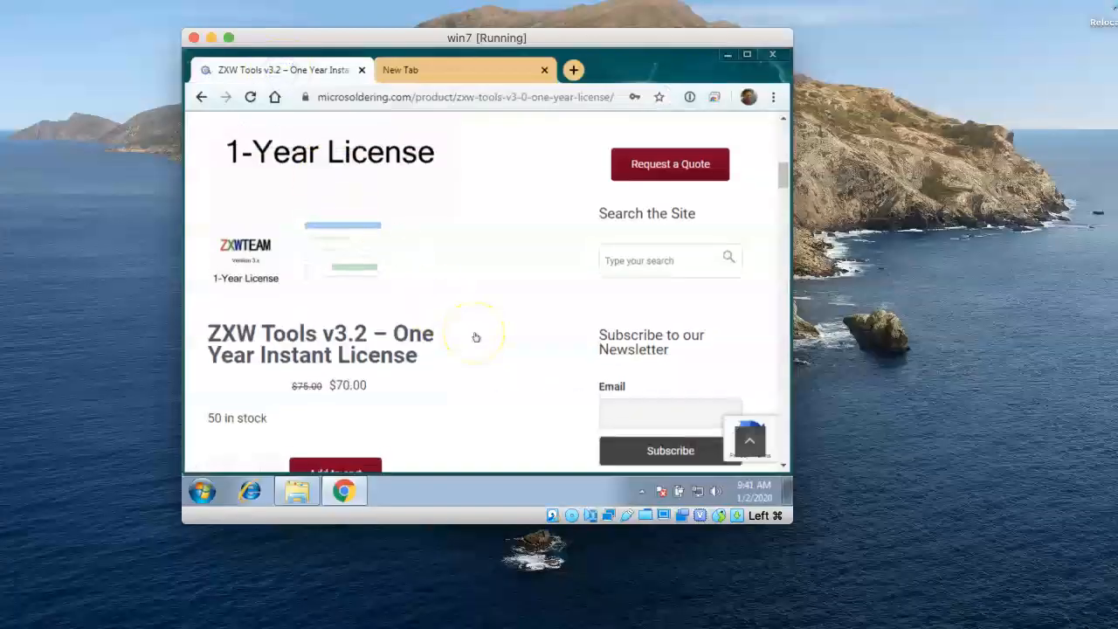
{"action": "scroll", "coordinate": [476, 338], "scroll_direction": "up", "scroll_amount": 5}
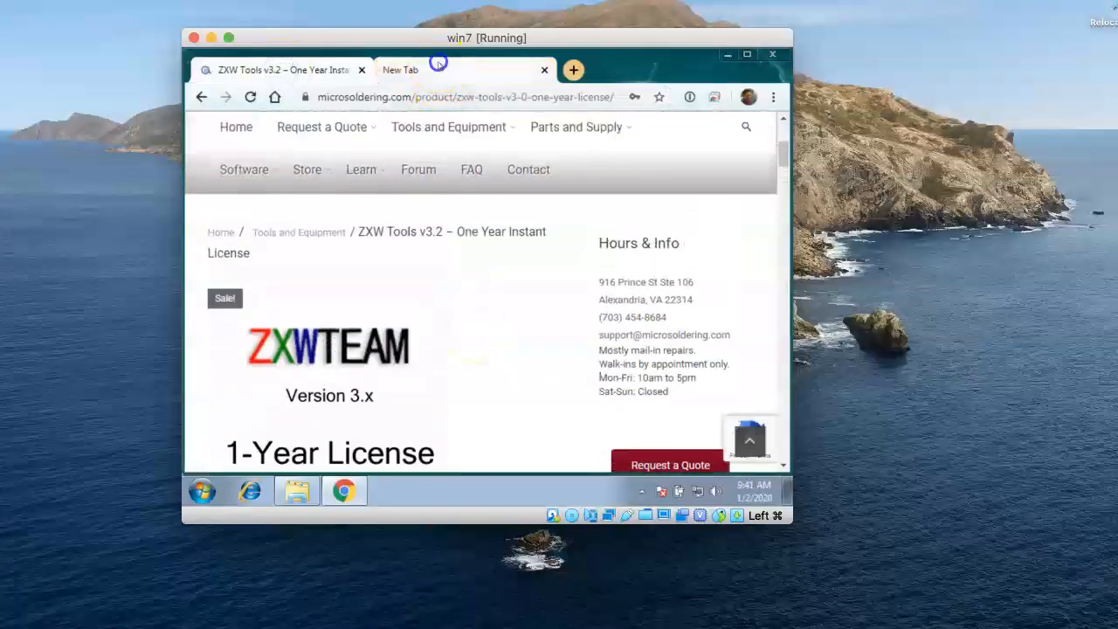
Step: Search Google for "zxw download" in the empty browser tab
{"action": "left_click", "coordinate": [441, 69]}
{"action": "type", "text": "zxw download"}
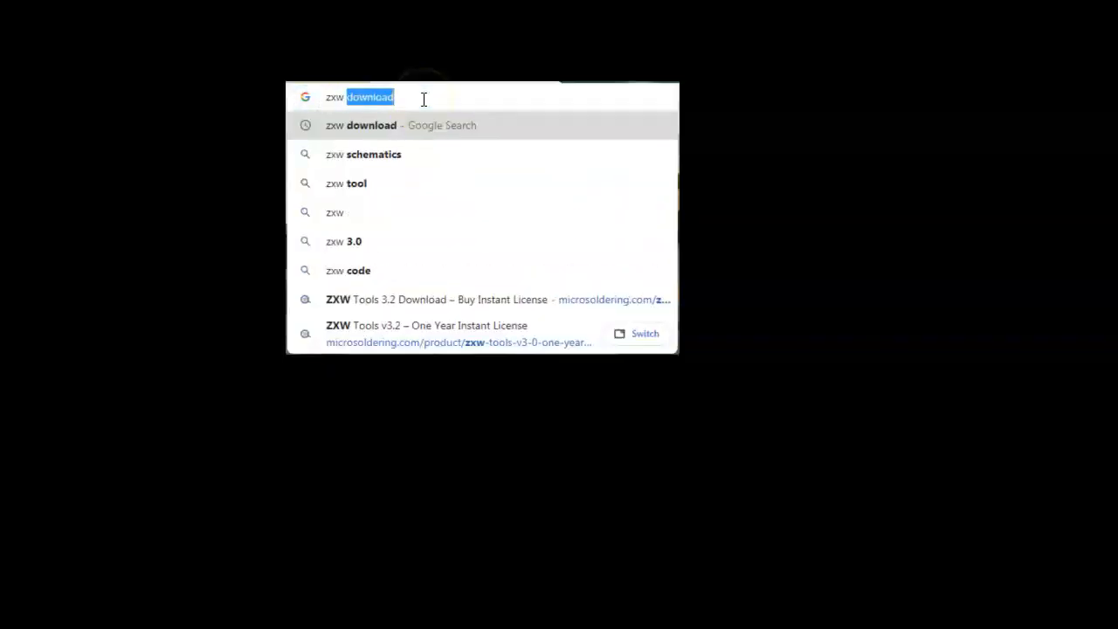
{"action": "key", "text": "Return"}
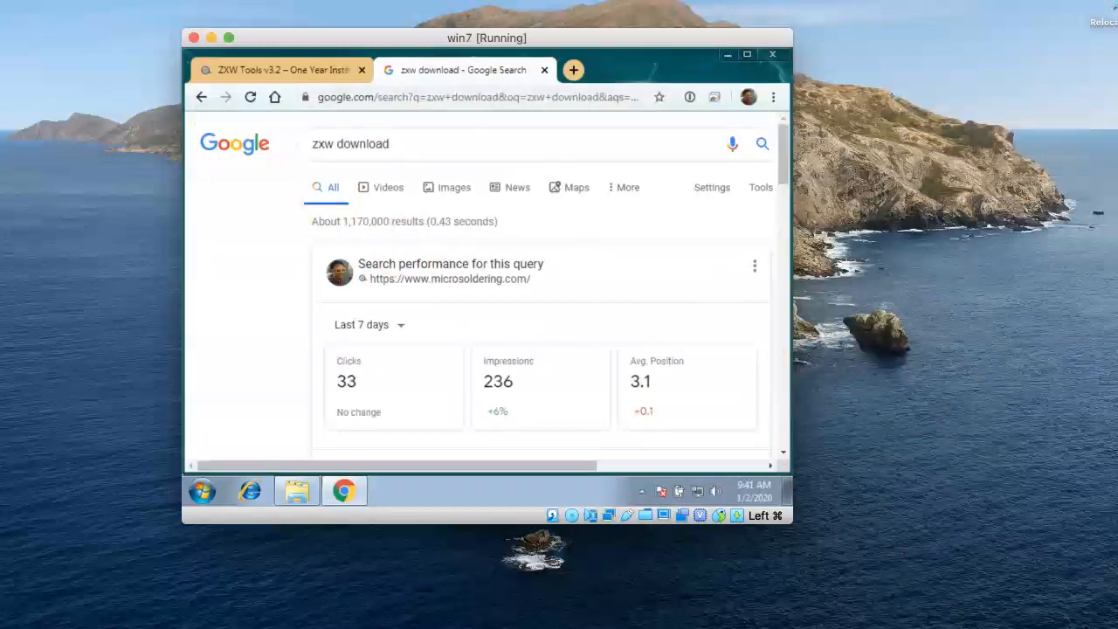
{"action": "left_click", "coordinate": [429, 144]}
{"action": "left_click", "coordinate": [252, 340]}
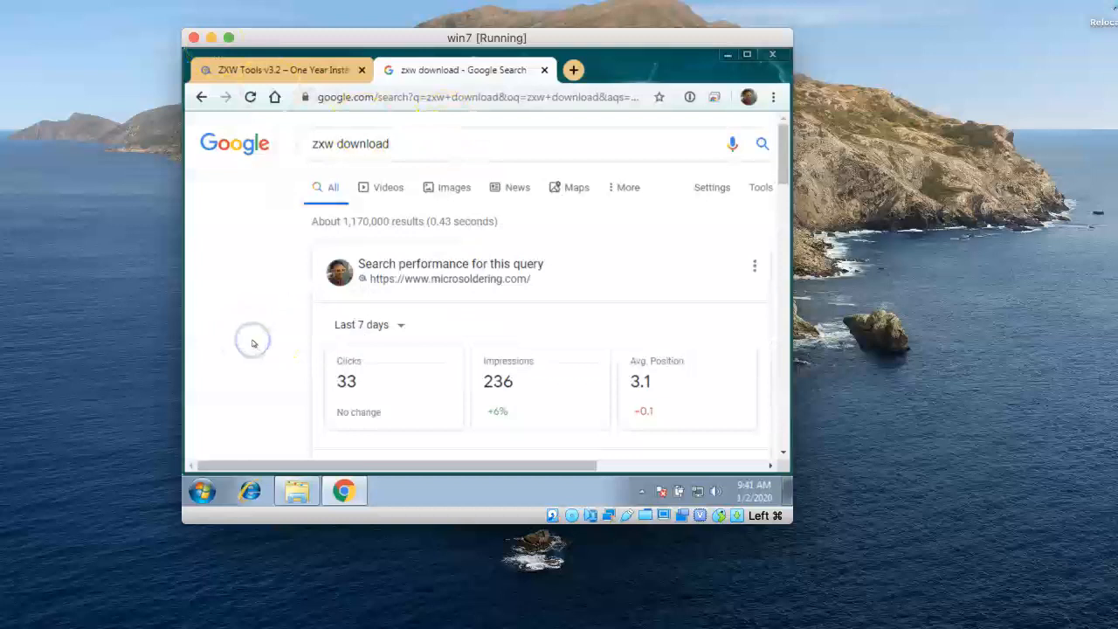
Step: Open the microsoldering.com ZXW Tools 3.2 Download page from the search results and find its list of software download links
{"action": "scroll", "coordinate": [252, 342], "scroll_direction": "down", "scroll_amount": 5}
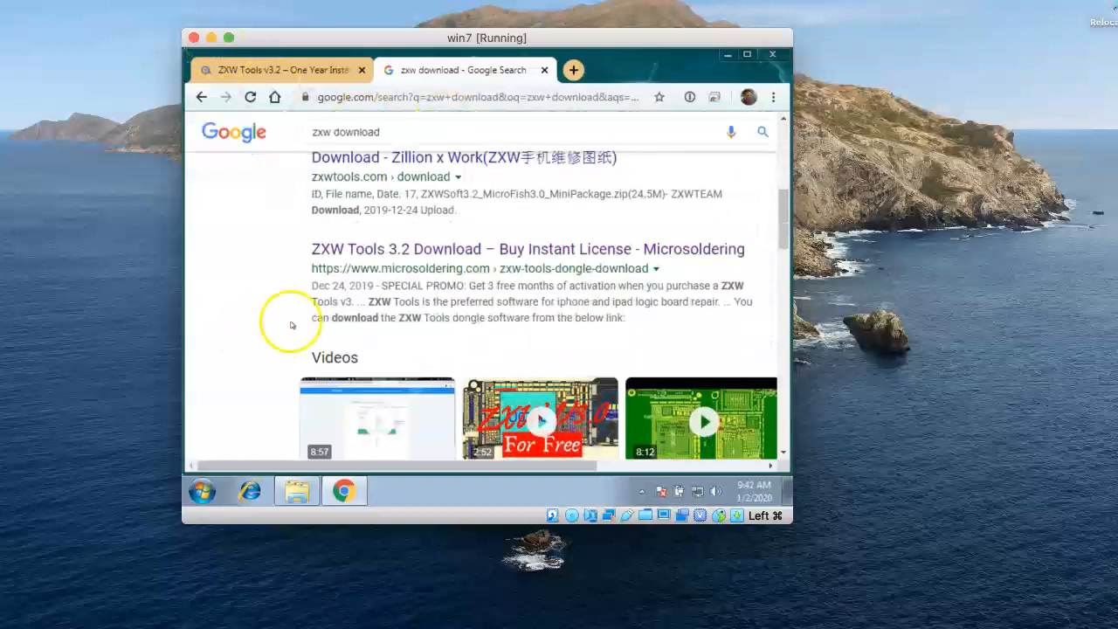
{"action": "left_click", "coordinate": [438, 251]}
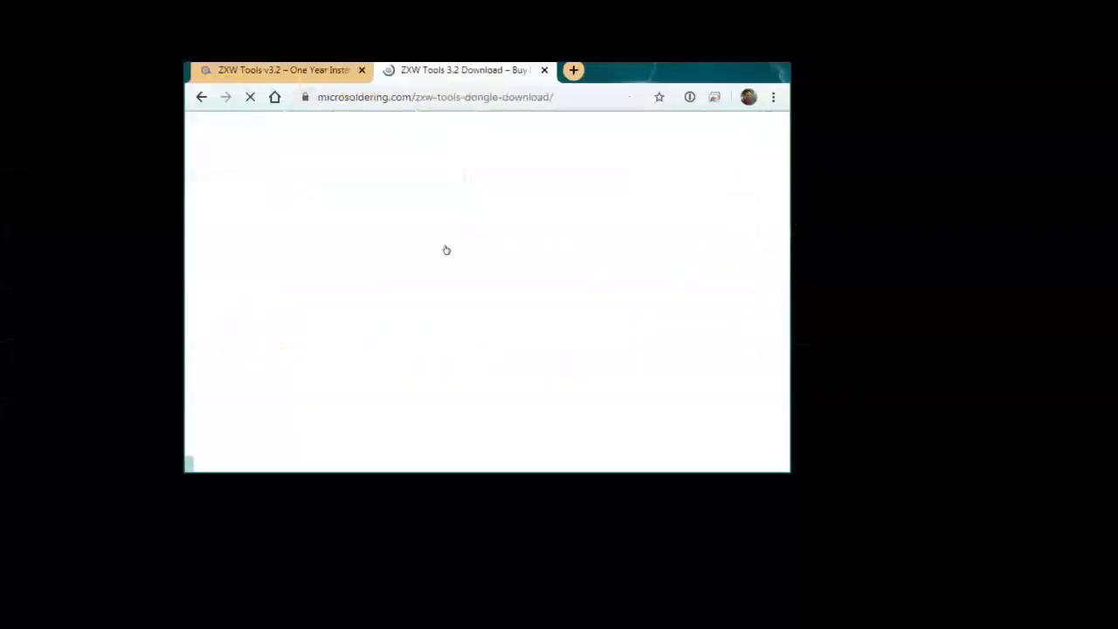
{"action": "left_click", "coordinate": [480, 317]}
{"action": "scroll", "coordinate": [480, 319], "scroll_direction": "down", "scroll_amount": 2}
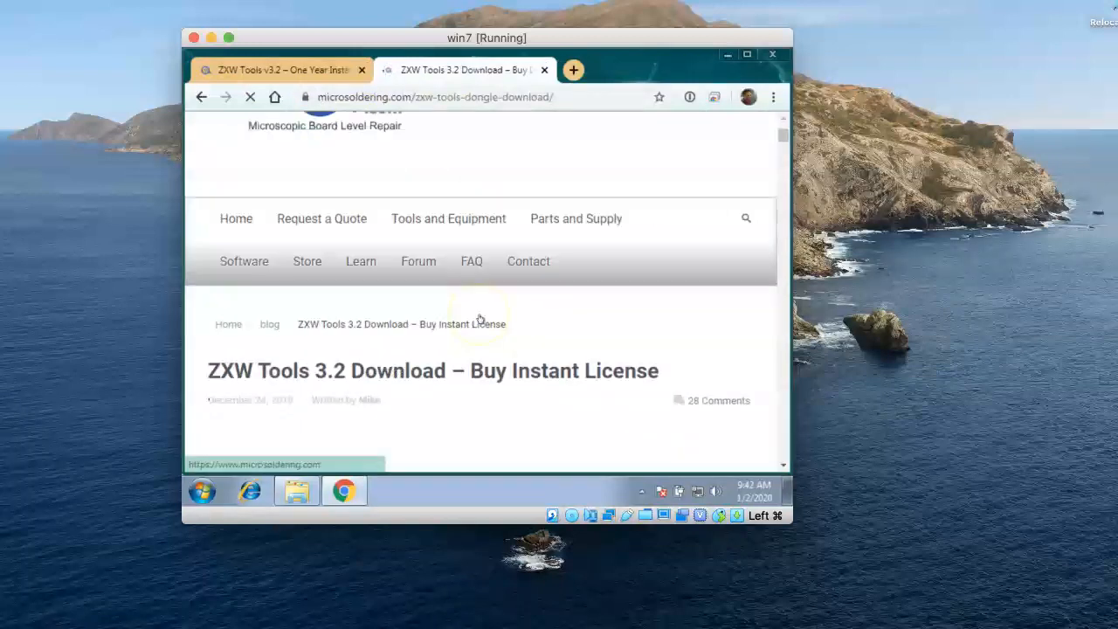
{"action": "scroll", "coordinate": [479, 319], "scroll_direction": "down", "scroll_amount": 3}
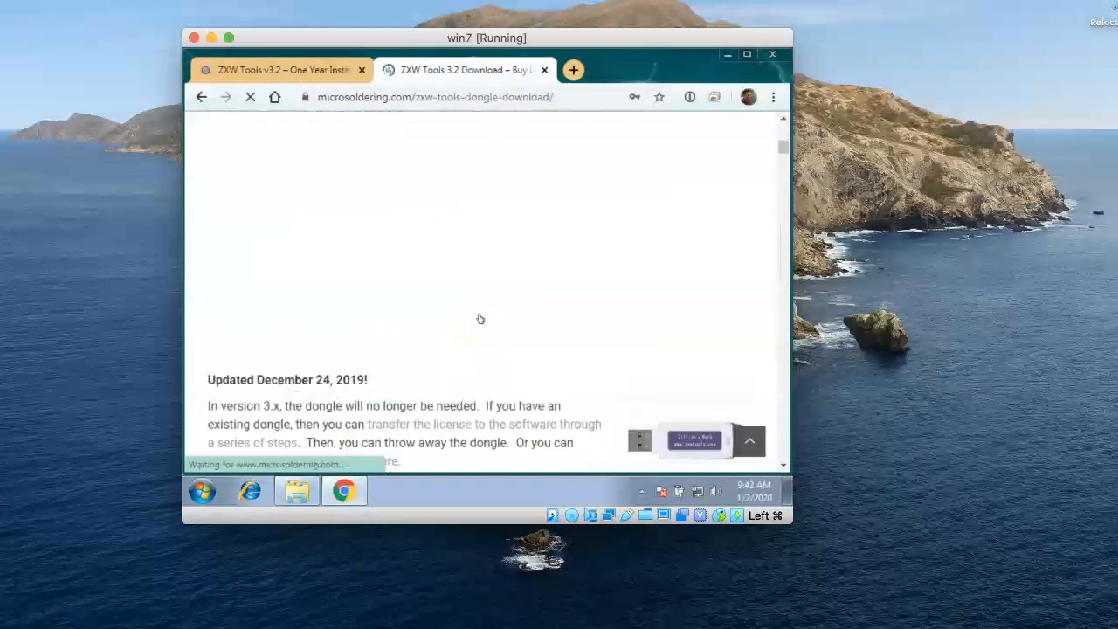
{"action": "scroll", "coordinate": [480, 319], "scroll_direction": "down", "scroll_amount": 1}
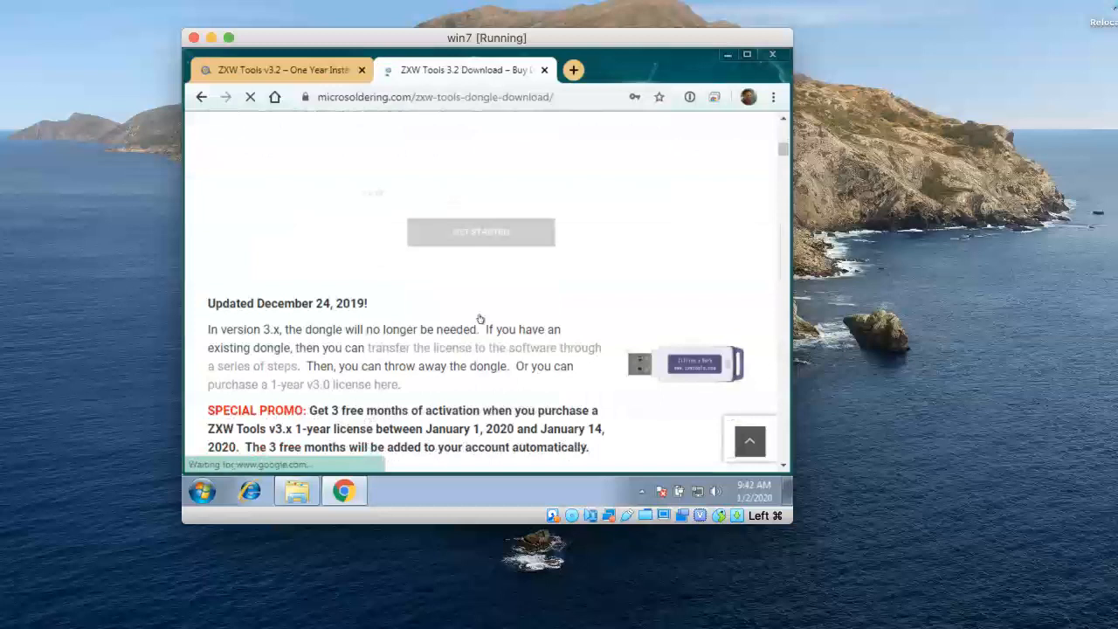
{"action": "scroll", "coordinate": [452, 379], "scroll_direction": "down", "scroll_amount": 1}
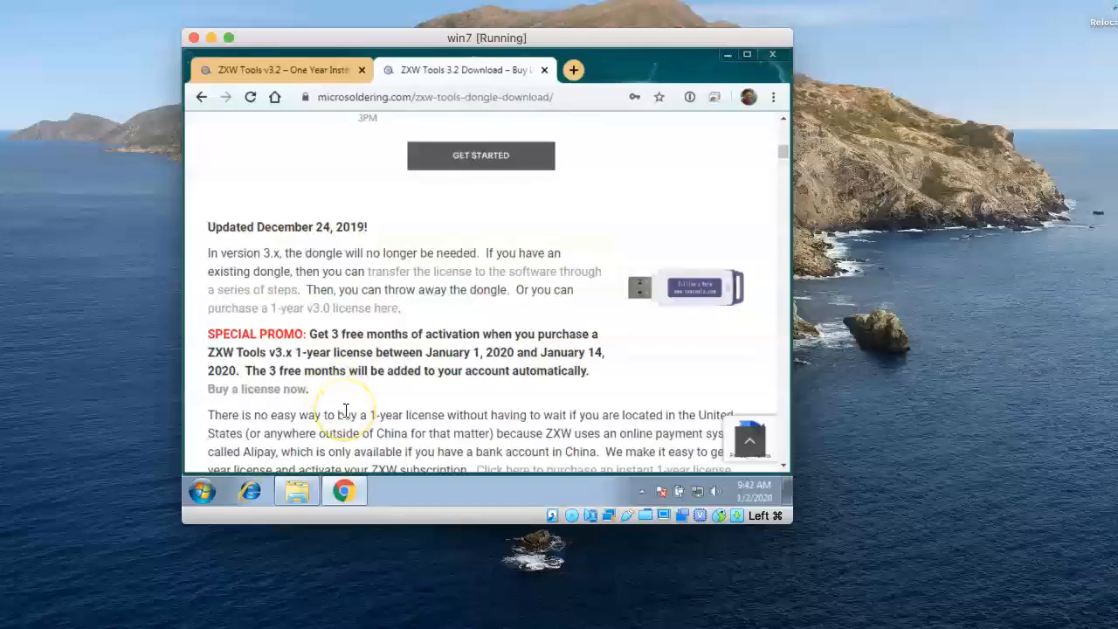
{"action": "scroll", "coordinate": [346, 411], "scroll_direction": "down", "scroll_amount": 3}
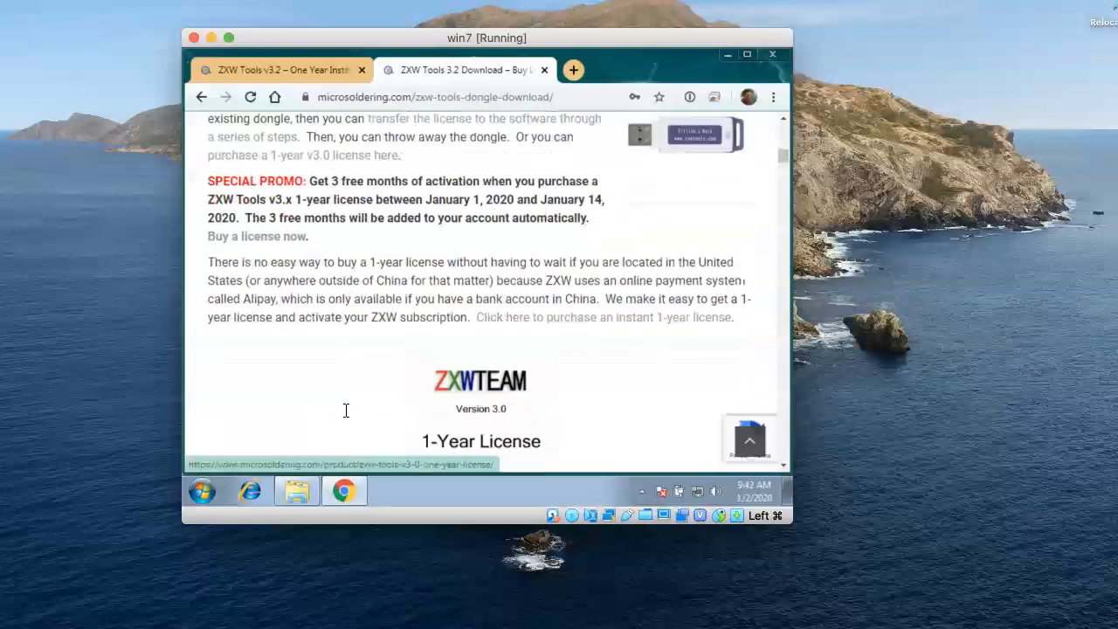
{"action": "scroll", "coordinate": [346, 410], "scroll_direction": "down", "scroll_amount": 1}
{"action": "scroll", "coordinate": [411, 407], "scroll_direction": "down", "scroll_amount": 1}
{"action": "scroll", "coordinate": [416, 411], "scroll_direction": "down", "scroll_amount": 3}
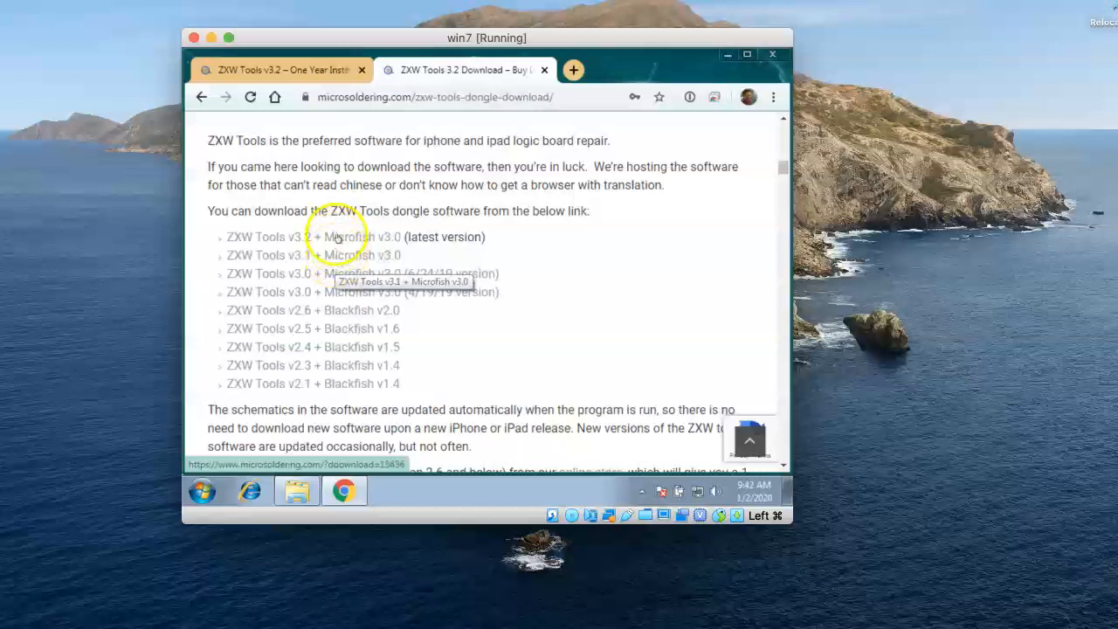
Step: Minimize the browser and view the contents of the ZXW3.1-MicroFish3.0 archive in Downloads, keeping the desktop folders uncovered
{"action": "left_click", "coordinate": [728, 56]}
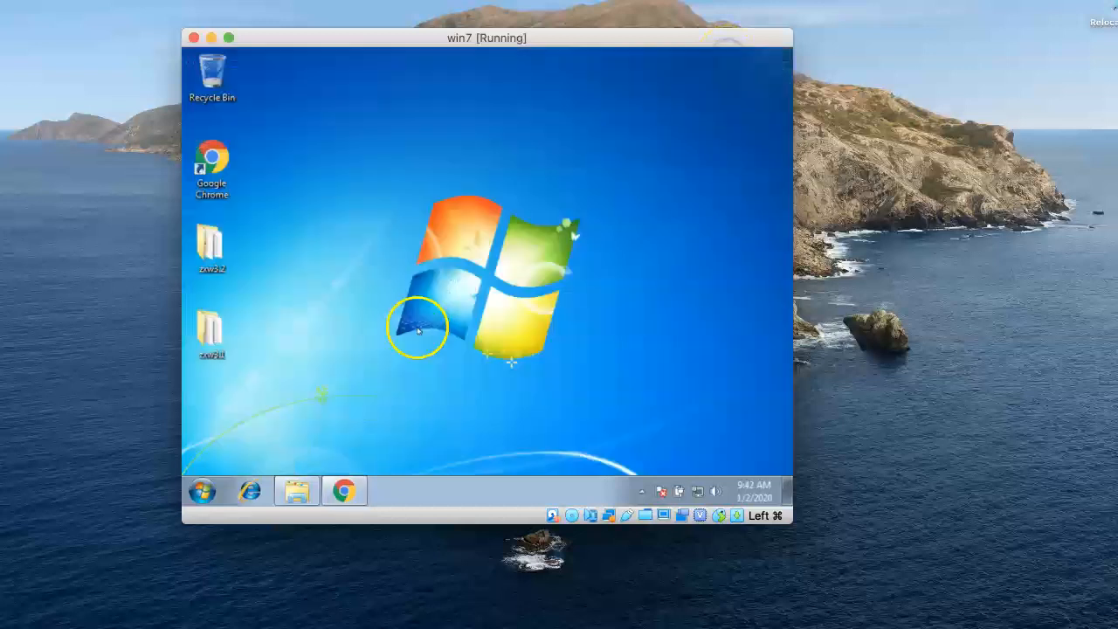
{"action": "left_click", "coordinate": [297, 489]}
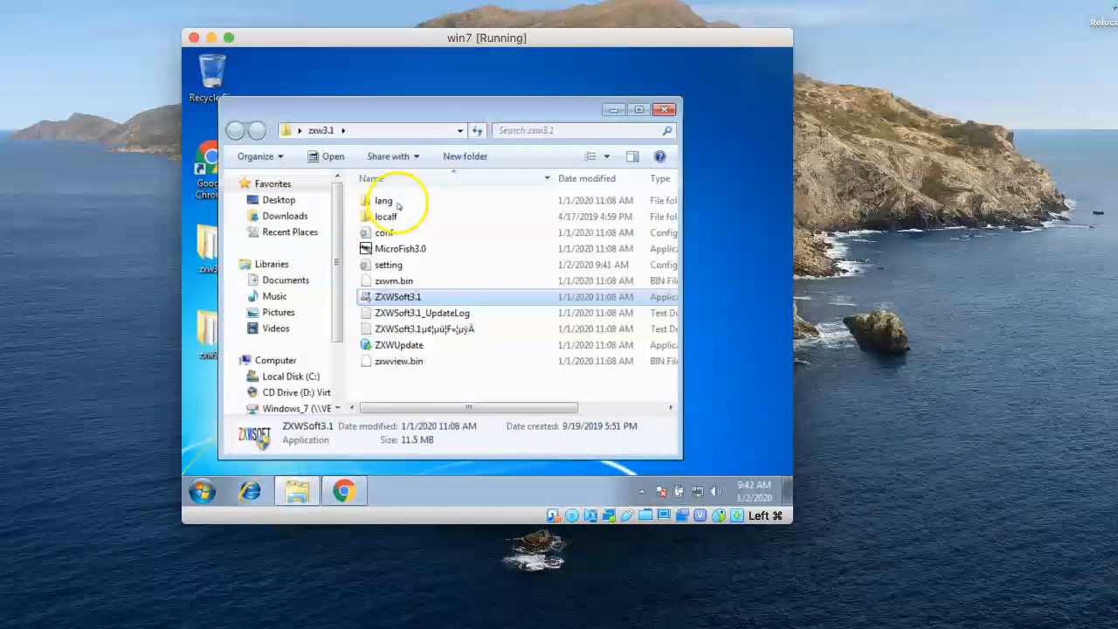
{"action": "left_click", "coordinate": [286, 130]}
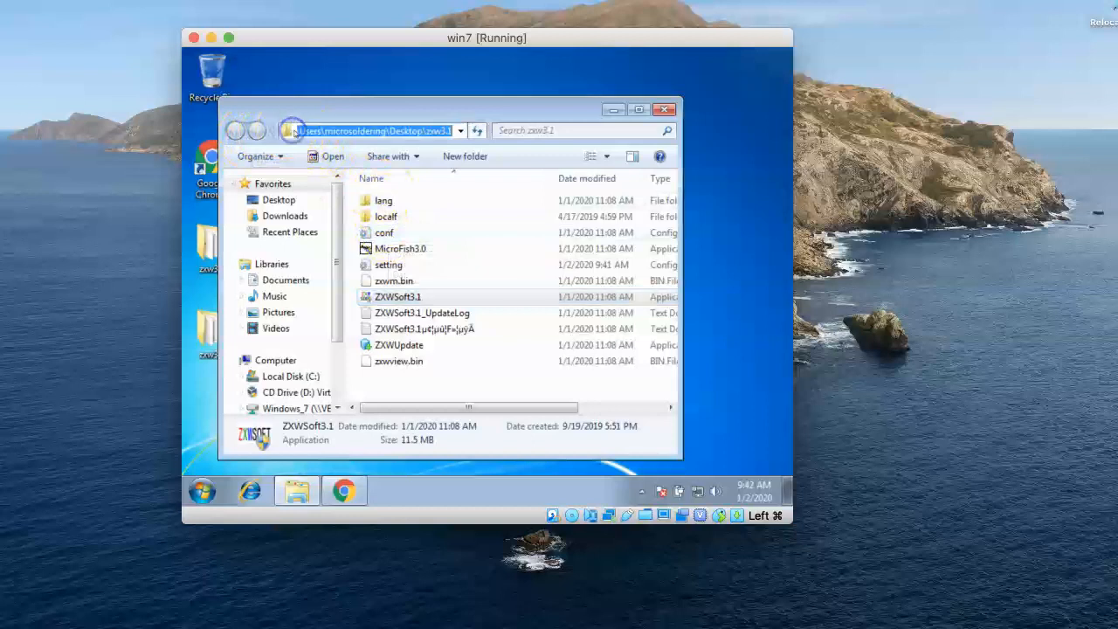
{"action": "left_click", "coordinate": [526, 229]}
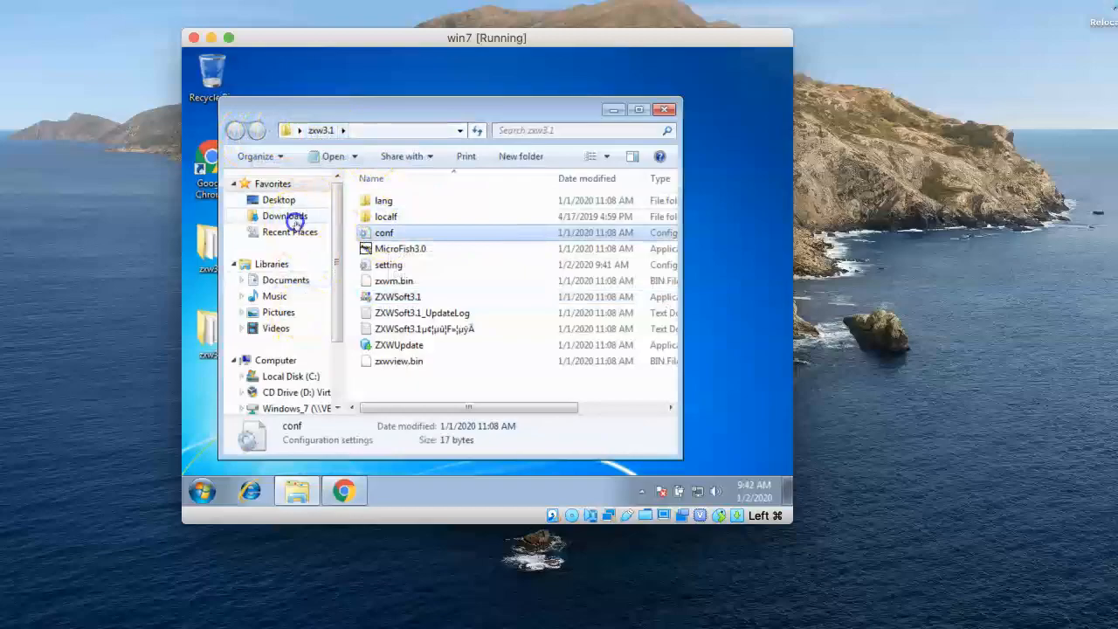
{"action": "left_click", "coordinate": [284, 215]}
{"action": "double_click", "coordinate": [406, 200]}
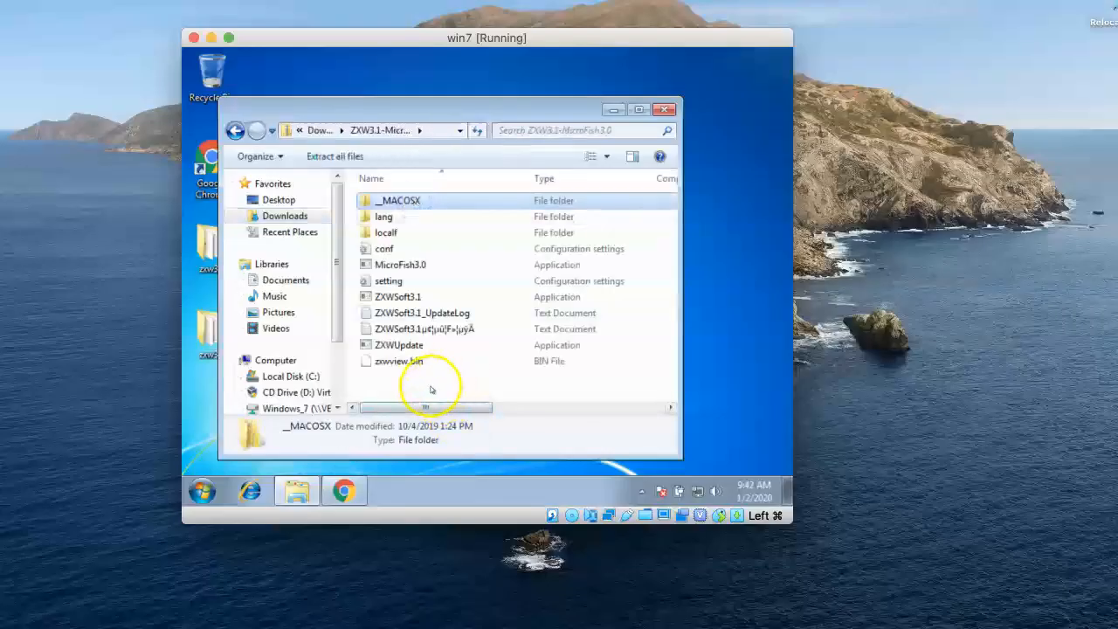
{"action": "left_click_drag", "start_coordinate": [445, 116], "coordinate": [536, 106]}
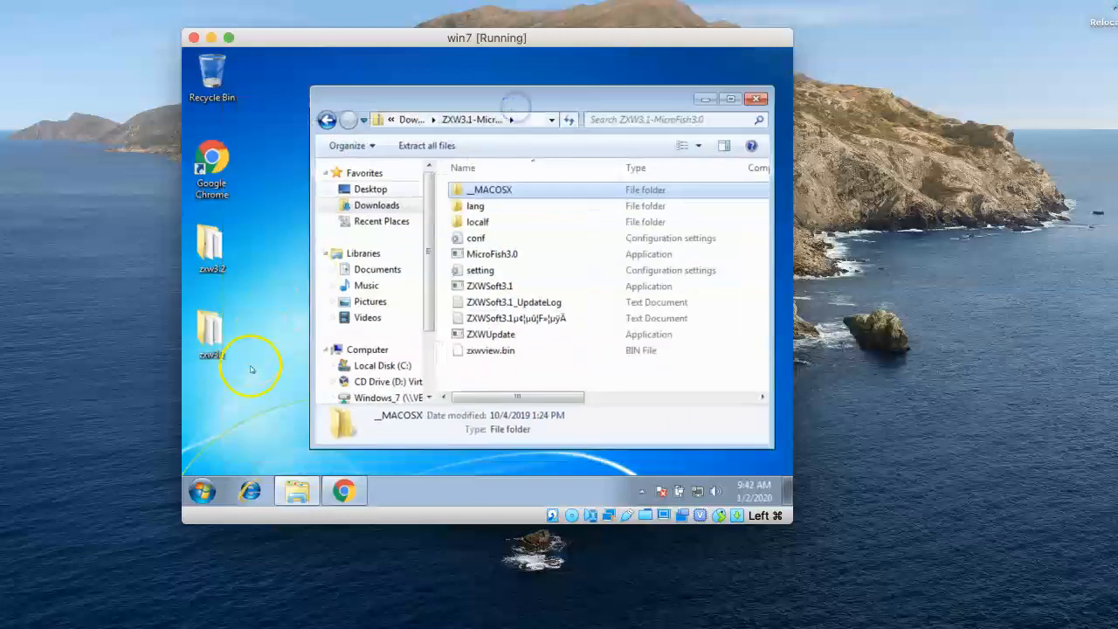
Step: Launch ZXWSoft3.1 from the zxw3.1 desktop folder and allow it to make changes to the computer
{"action": "left_click", "coordinate": [210, 339]}
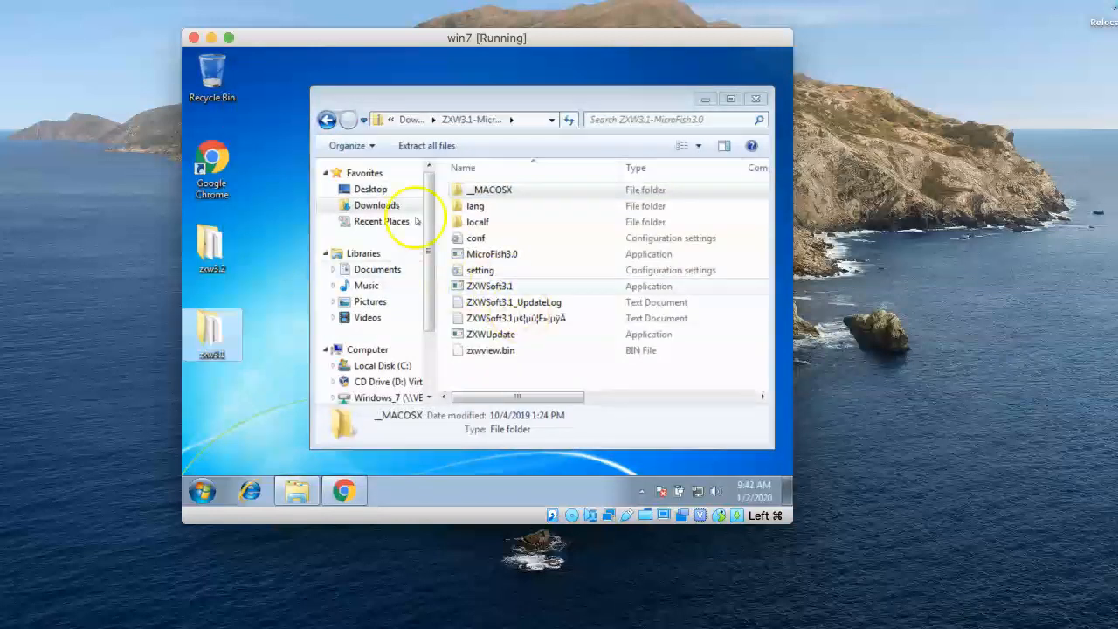
{"action": "double_click", "coordinate": [216, 330]}
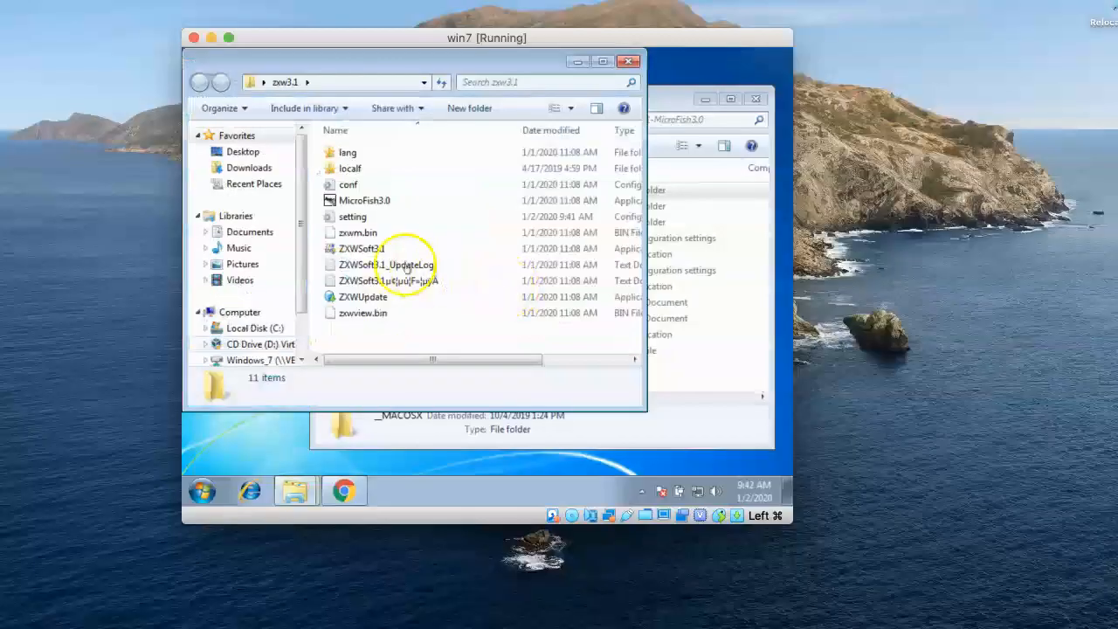
{"action": "double_click", "coordinate": [380, 251]}
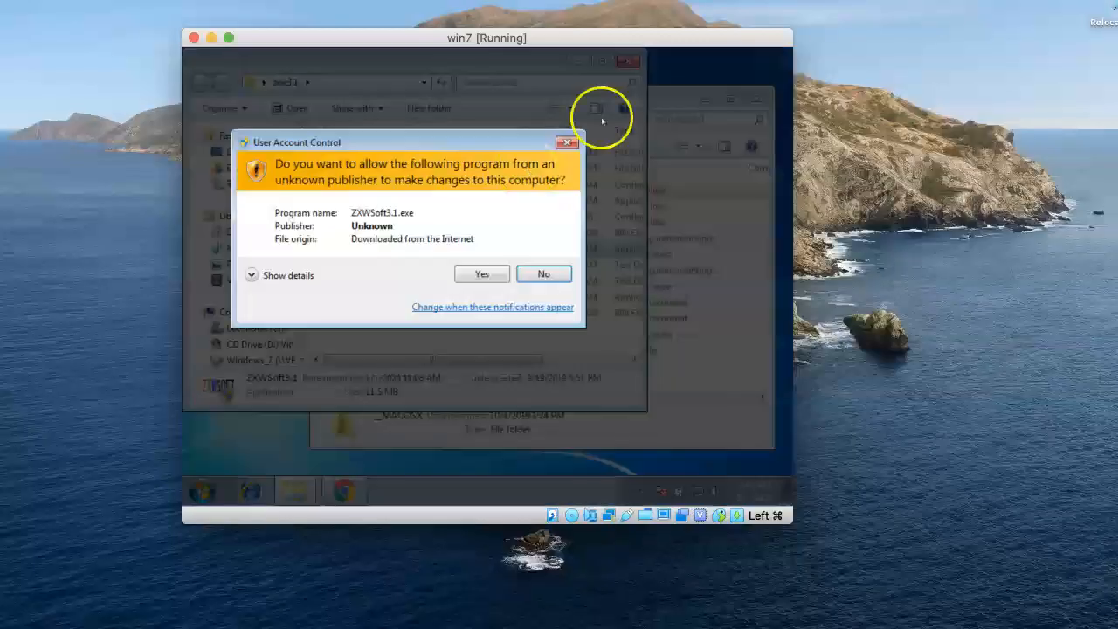
{"action": "left_click", "coordinate": [490, 274]}
Step: Minimize the open folder windows and bring the running ZXWSoft program into view
{"action": "left_click", "coordinate": [577, 62]}
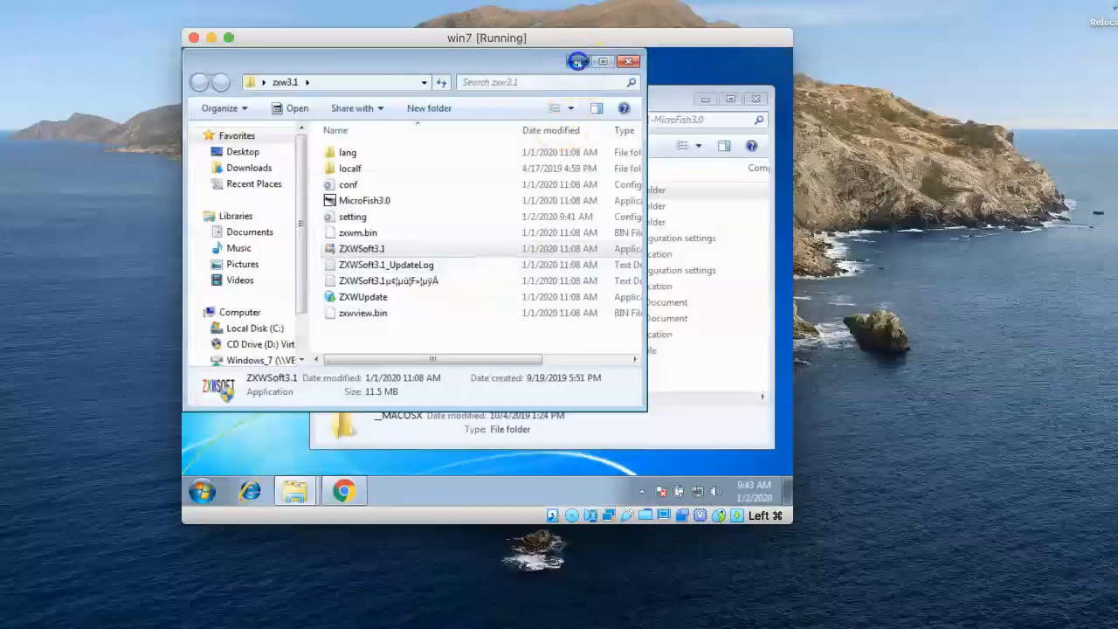
{"action": "left_click", "coordinate": [704, 102]}
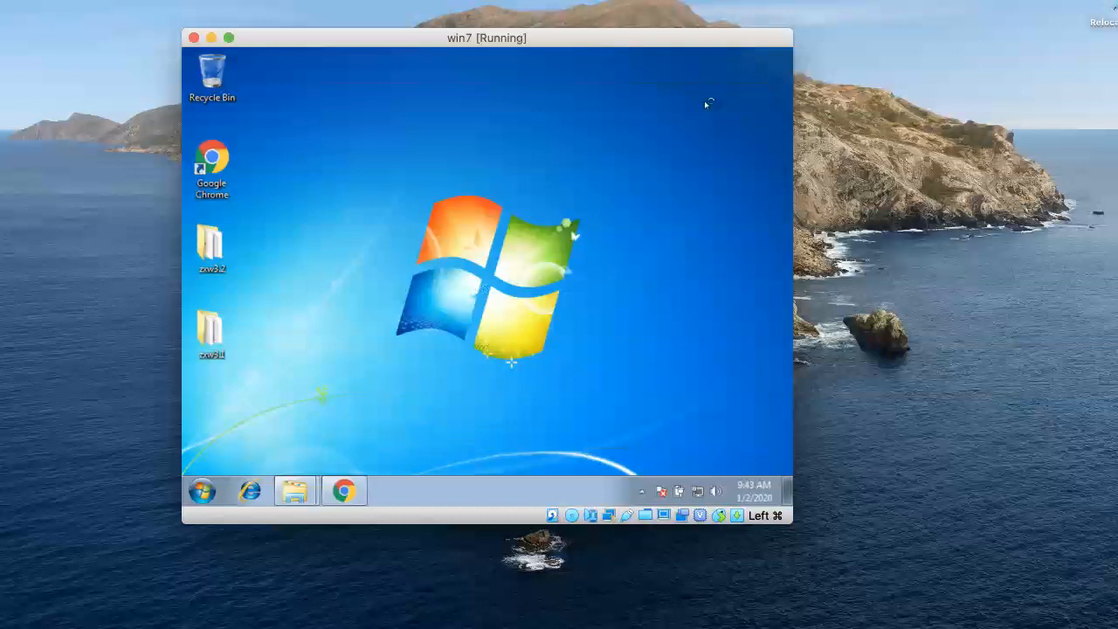
{"action": "double_click", "coordinate": [206, 328]}
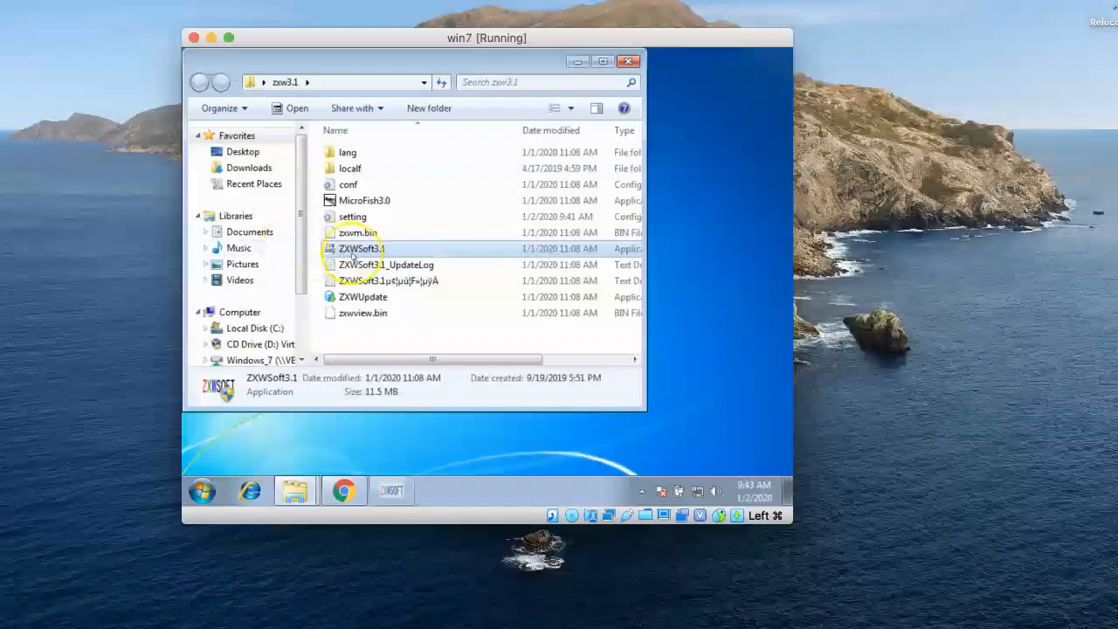
{"action": "left_click", "coordinate": [394, 493]}
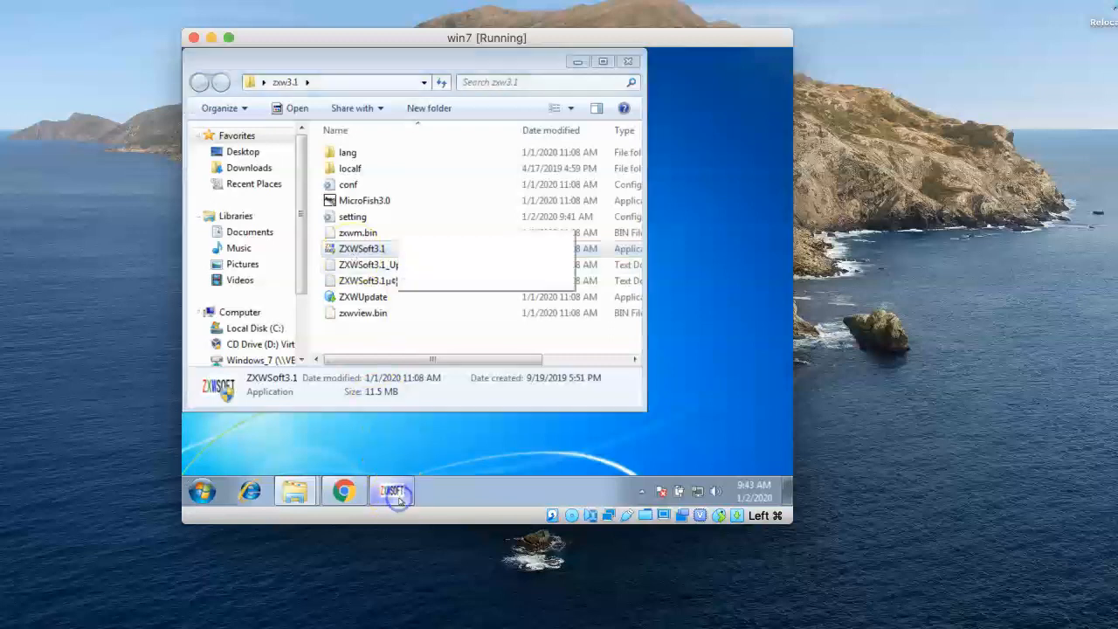
{"action": "left_click", "coordinate": [577, 62]}
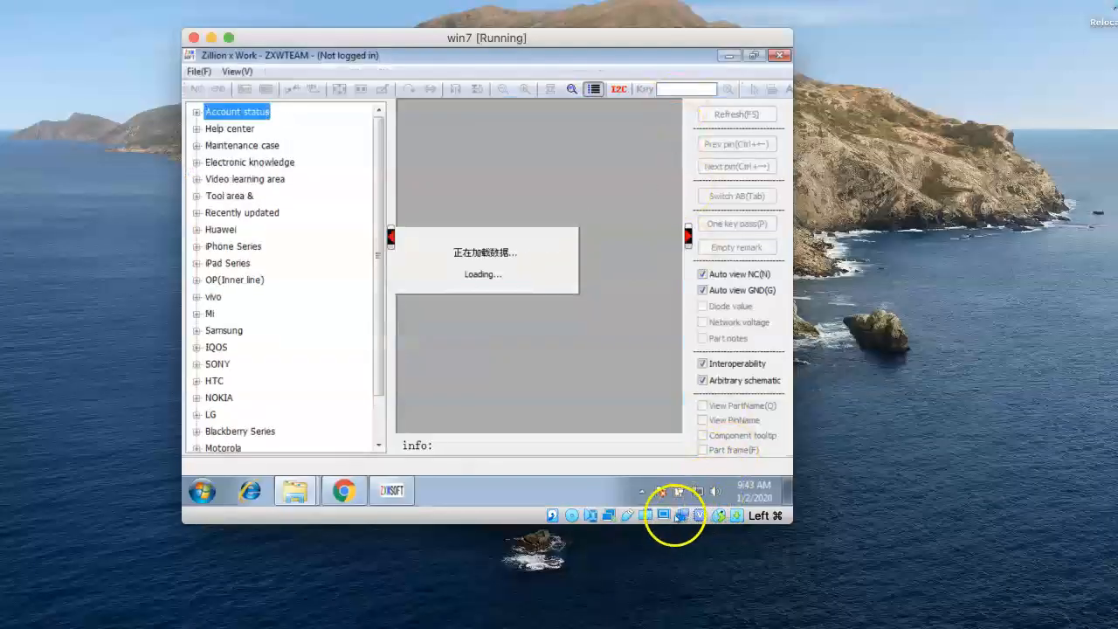
Step: Scale Virtual Screen 1 of the win7 machine to 200% (autoscaled output)
{"action": "right_click", "coordinate": [666, 516]}
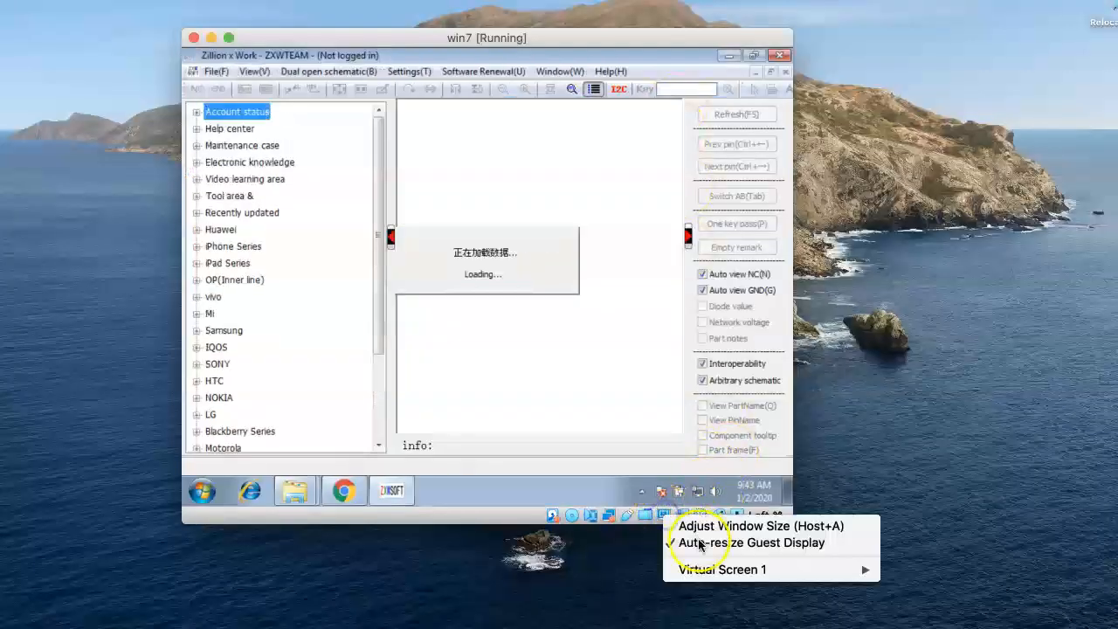
{"action": "mouse_move", "coordinate": [742, 570]}
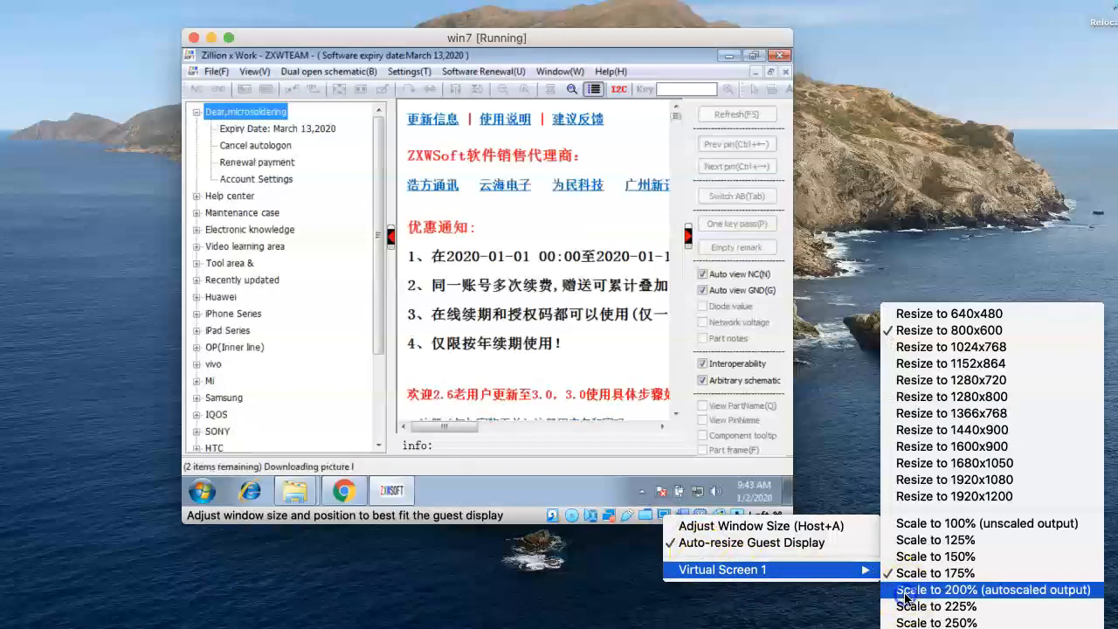
{"action": "left_click", "coordinate": [904, 597]}
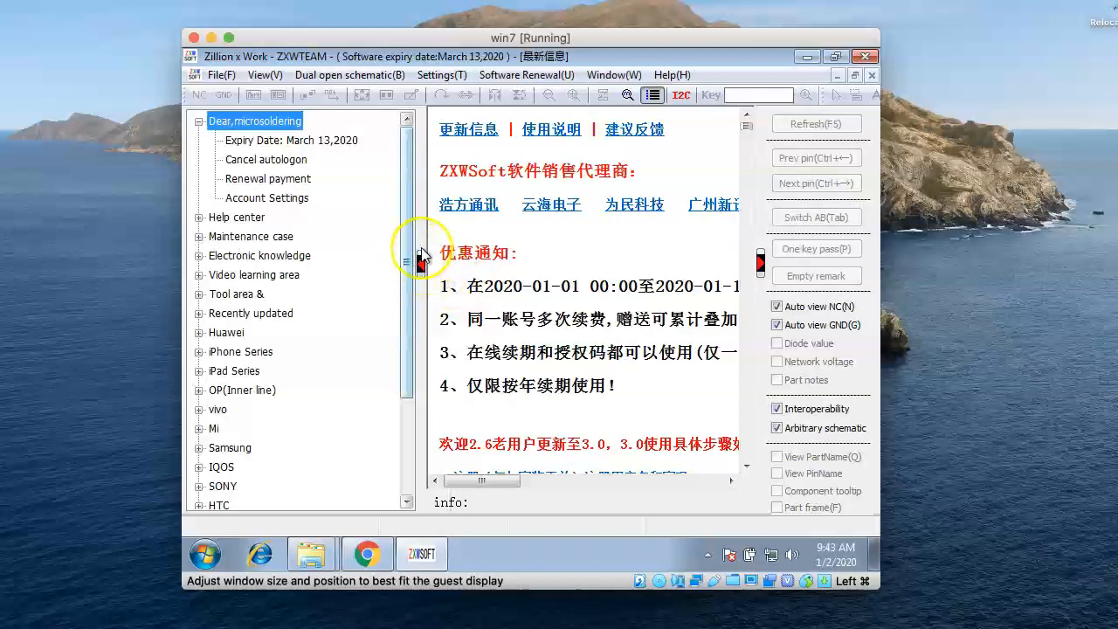
Step: Narrow the model tree and open the iphone11 (Trial model) board from the iPhone Series
{"action": "left_click_drag", "start_coordinate": [419, 222], "coordinate": [358, 231]}
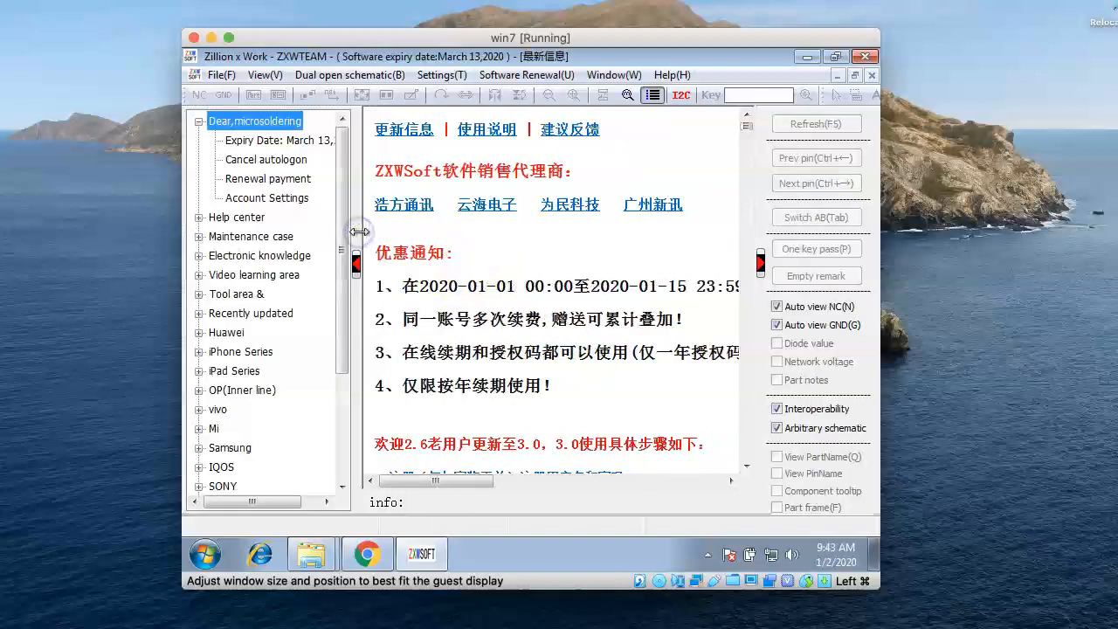
{"action": "double_click", "coordinate": [241, 353]}
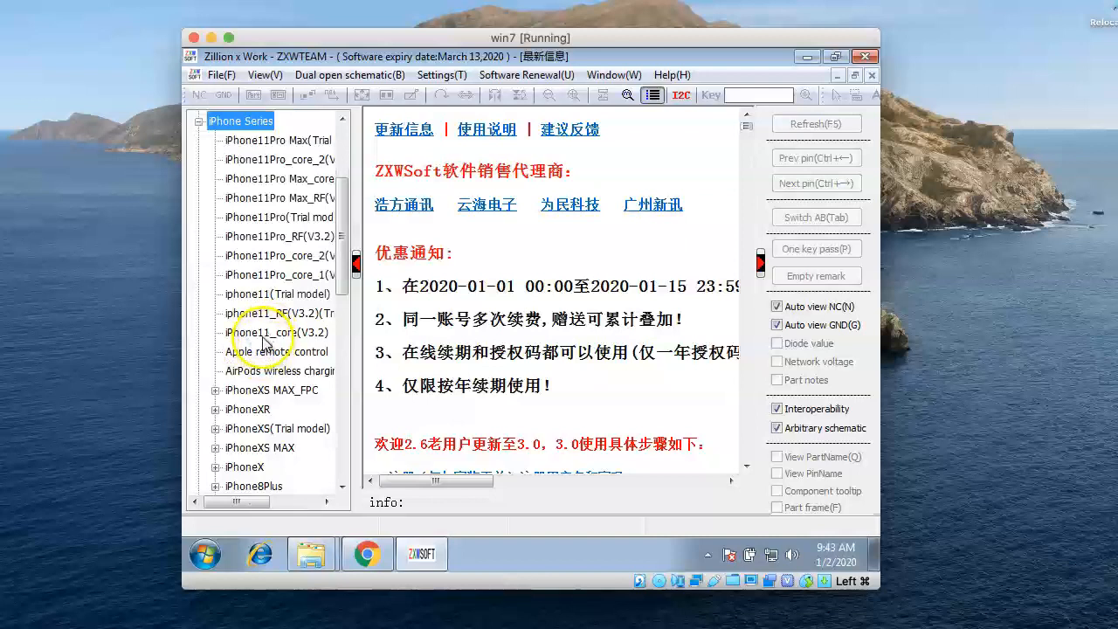
{"action": "double_click", "coordinate": [262, 294]}
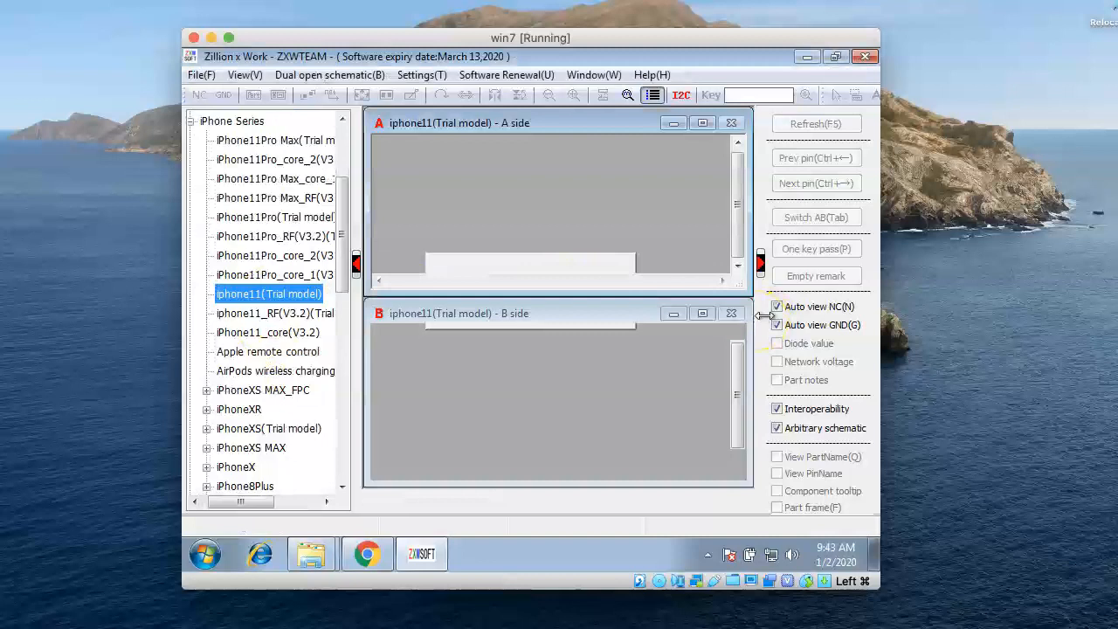
Step: Collapse the board options pane and arrange the A side and B side windows horizontally
{"action": "left_click", "coordinate": [759, 262]}
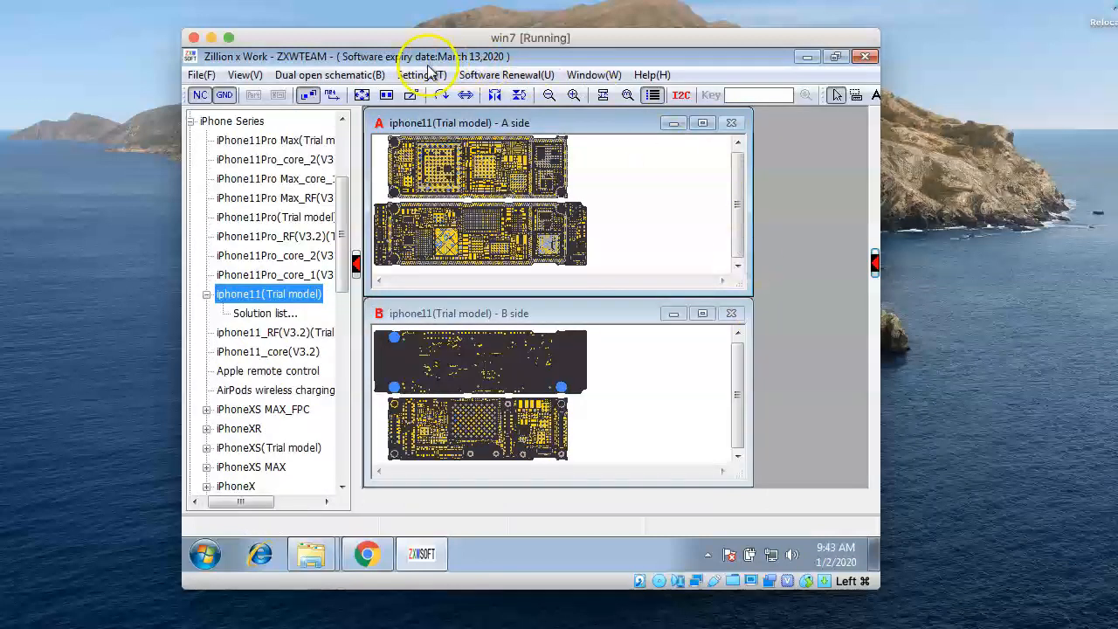
{"action": "left_click", "coordinate": [583, 75]}
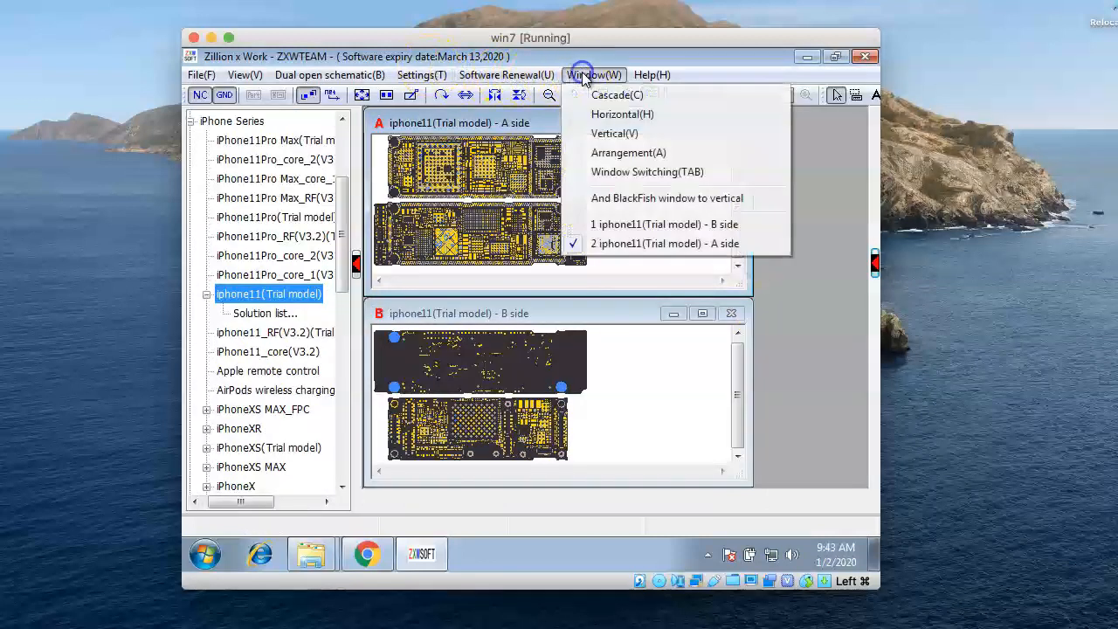
{"action": "left_click", "coordinate": [601, 122]}
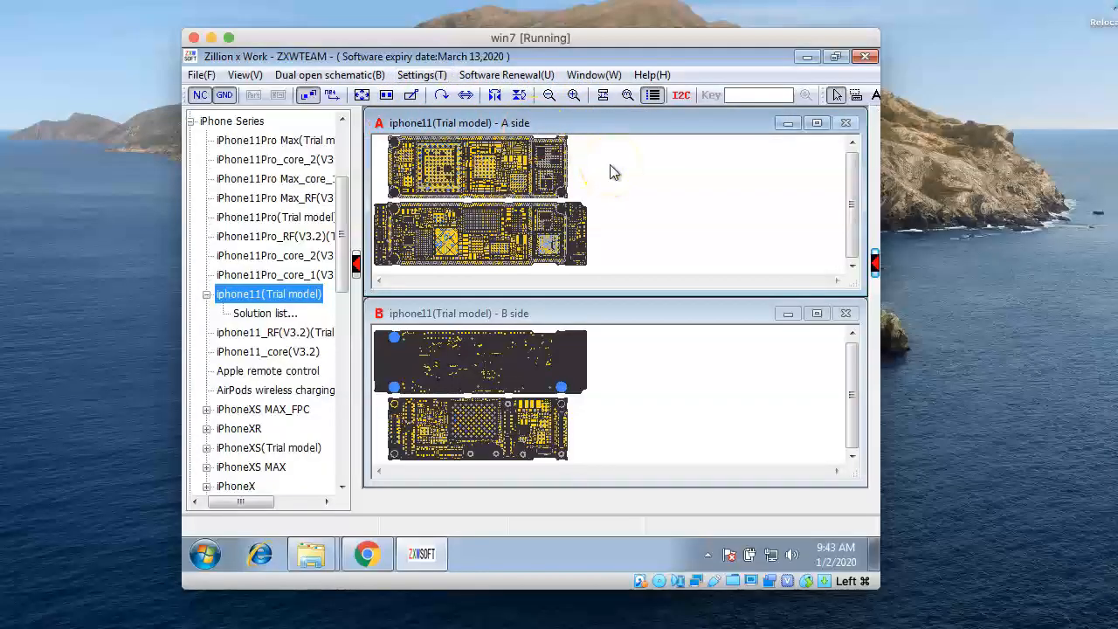
Step: Switch back to Chrome and view the ZXW Tools v3.2 One Year Instant License product page
{"action": "left_click", "coordinate": [371, 555]}
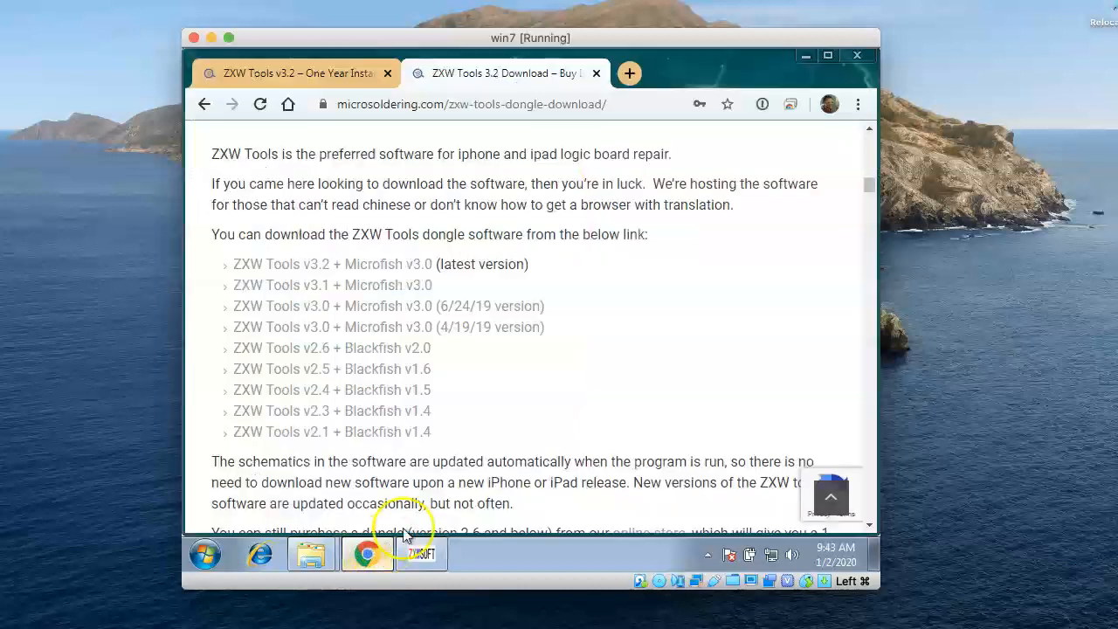
{"action": "left_click", "coordinate": [330, 75]}
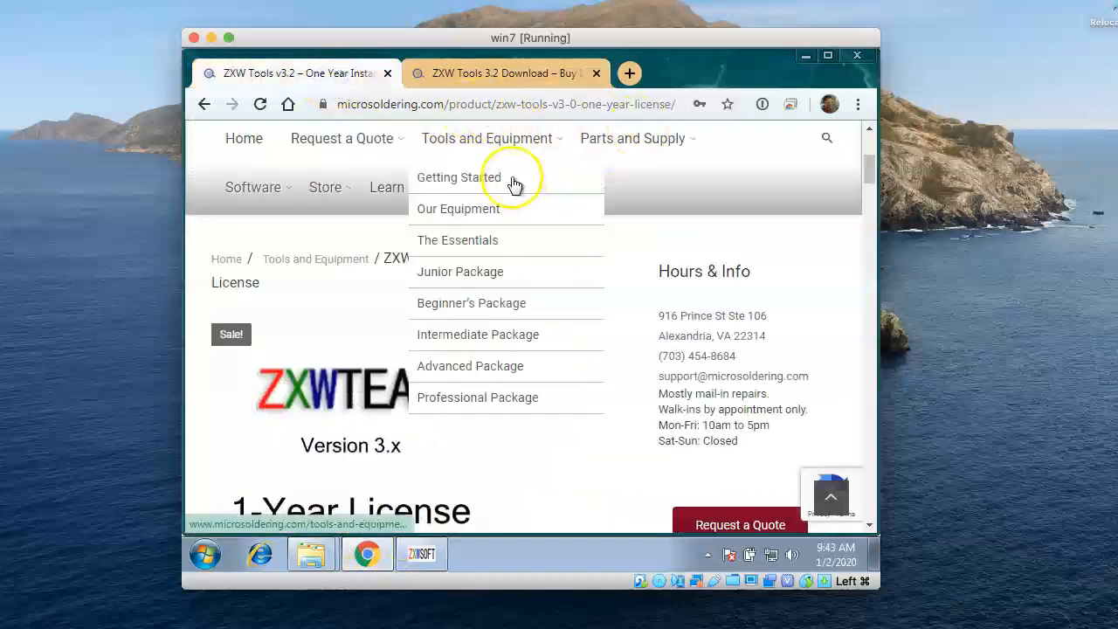
{"action": "mouse_move", "coordinate": [325, 192]}
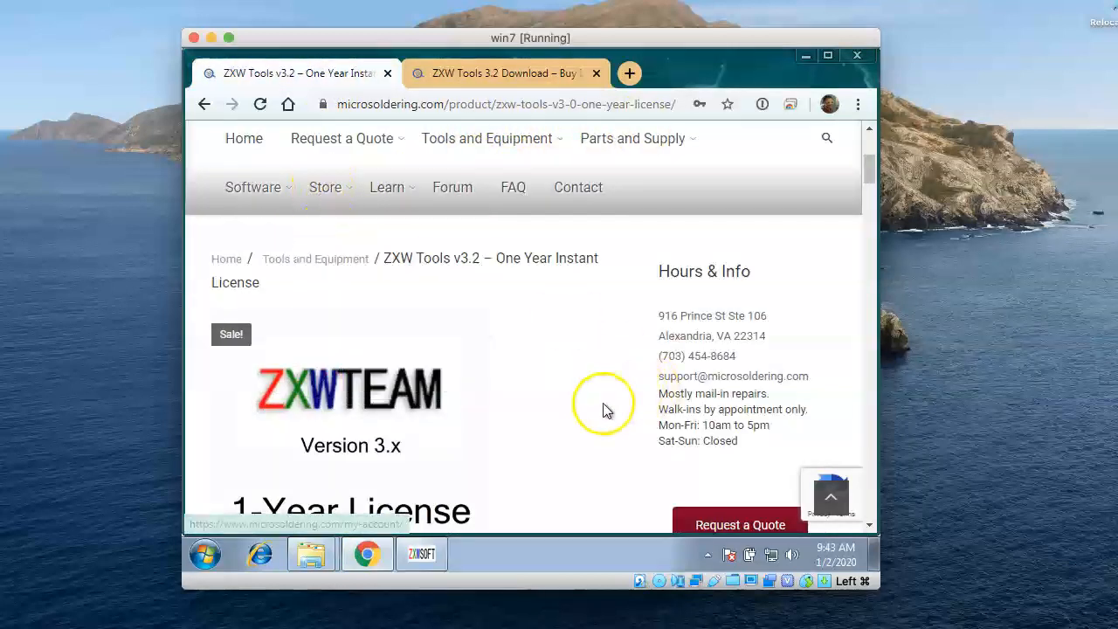
{"action": "scroll", "coordinate": [605, 410], "scroll_direction": "down", "scroll_amount": 1}
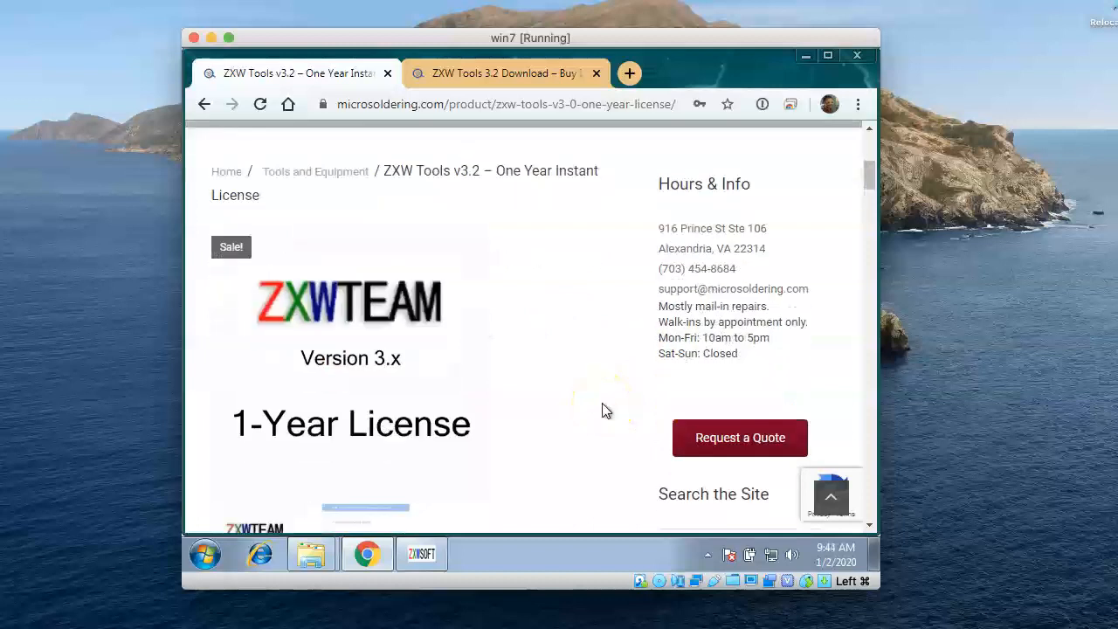
Step: Review the price and purchase section of the one-year license page, and minimize Chrome to return to ZXW Tools
{"action": "scroll", "coordinate": [602, 410], "scroll_direction": "down", "scroll_amount": 1}
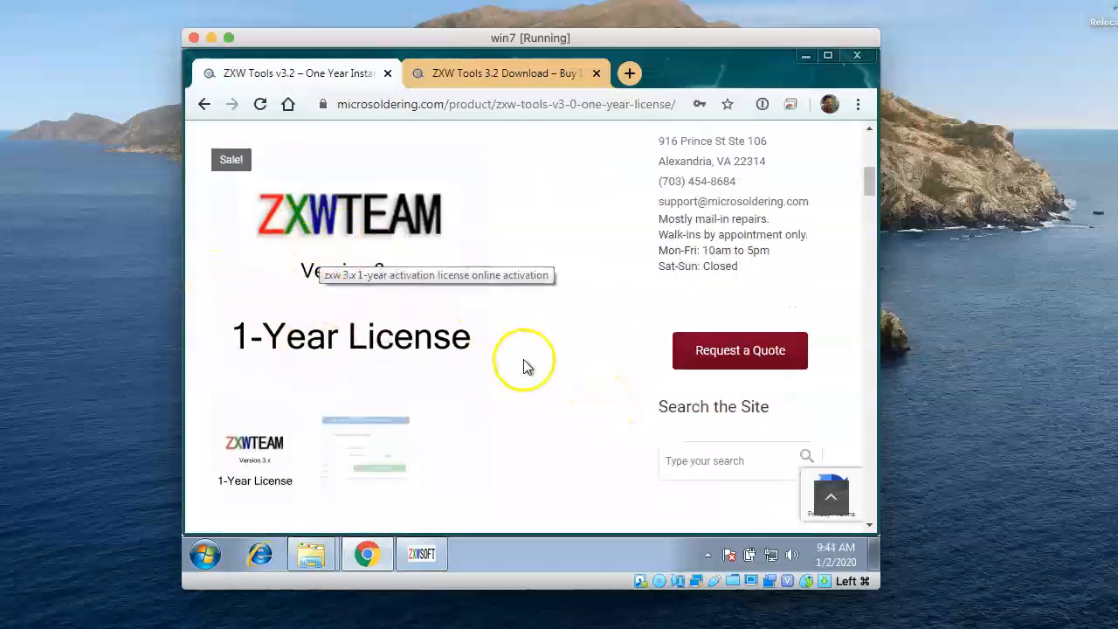
{"action": "scroll", "coordinate": [585, 418], "scroll_direction": "down", "scroll_amount": 2}
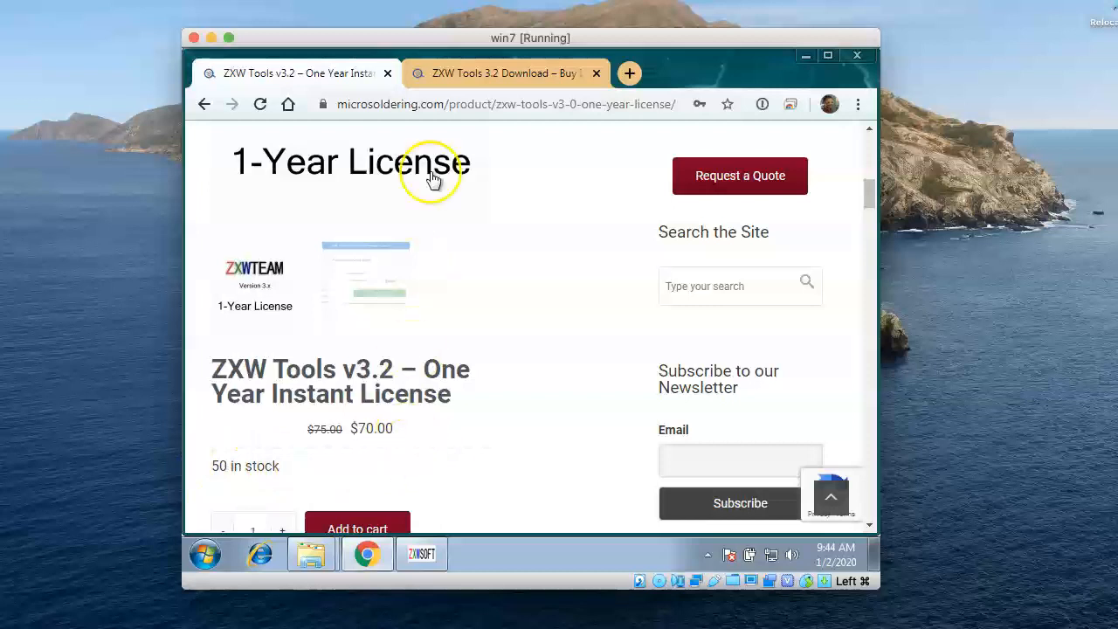
{"action": "left_click", "coordinate": [807, 56]}
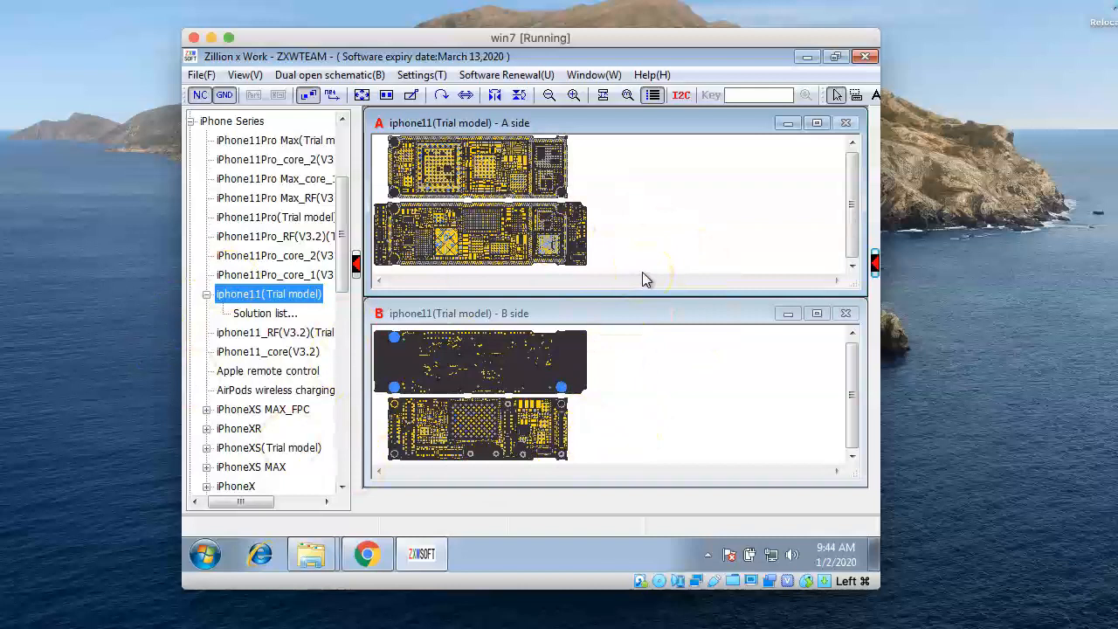
{"action": "left_click", "coordinate": [495, 252]}
{"action": "left_click", "coordinate": [514, 247]}
{"action": "left_click", "coordinate": [682, 234]}
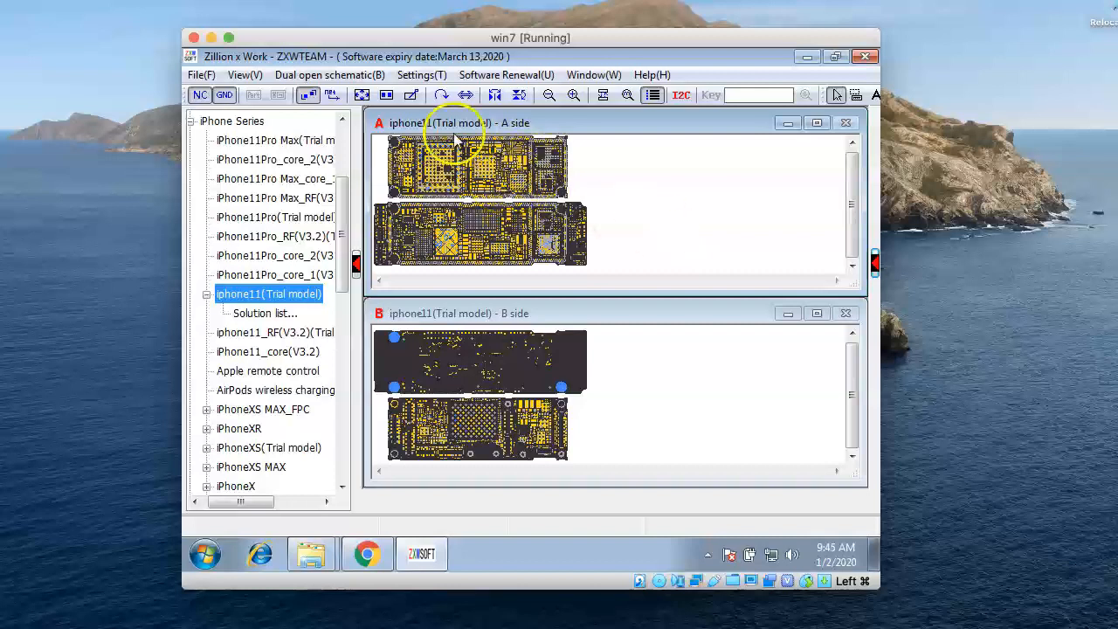
{"action": "left_click", "coordinate": [341, 74]}
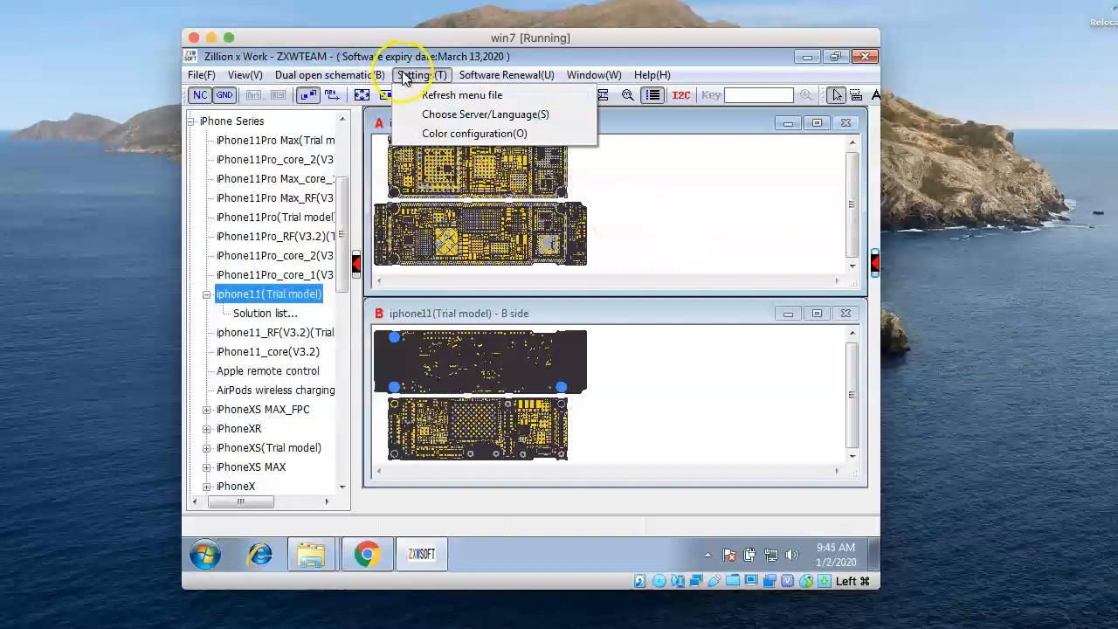
{"action": "mouse_move", "coordinate": [419, 77]}
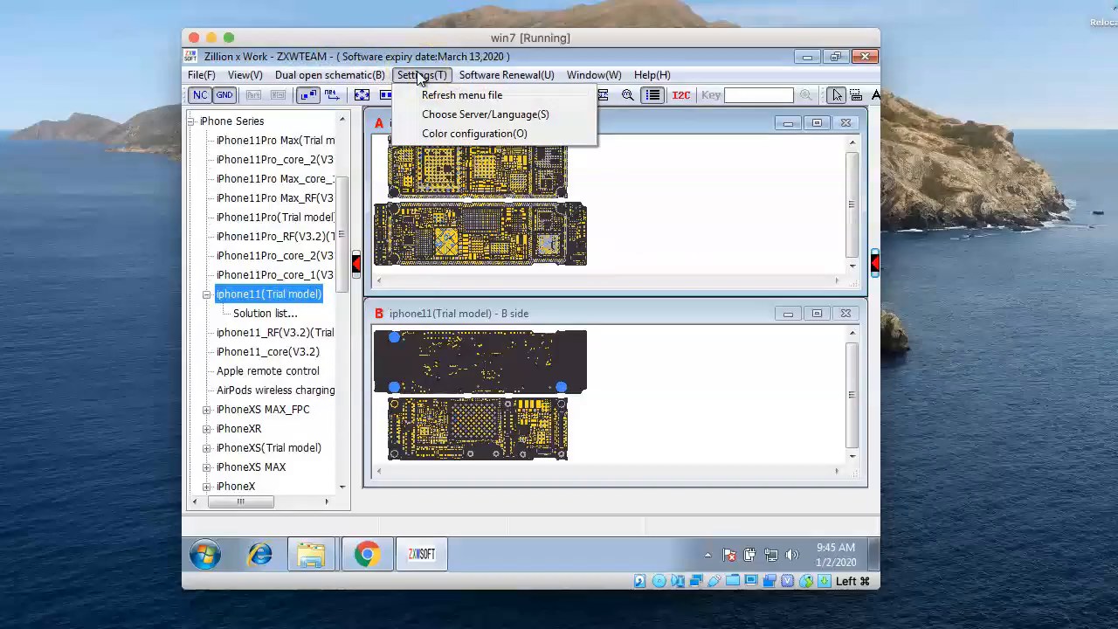
{"action": "left_click", "coordinate": [675, 212]}
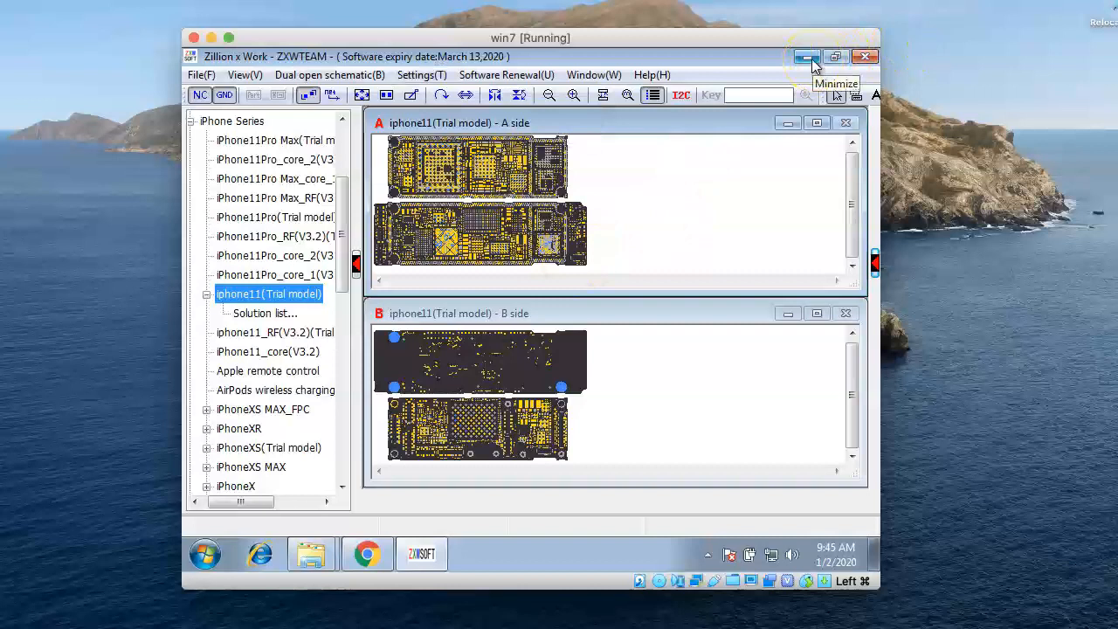
Step: Switch back to Chrome and load the Phoneboard website, phoneboard.co, in place of the ZXW Tools 3.2 download page
{"action": "left_click", "coordinate": [367, 555]}
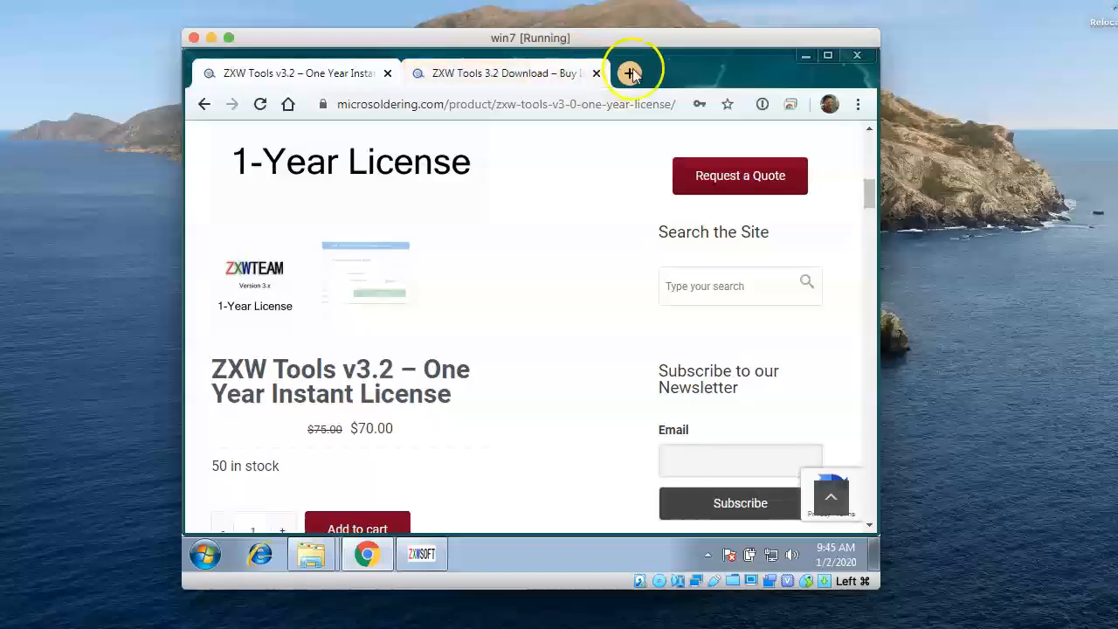
{"action": "left_click", "coordinate": [536, 75]}
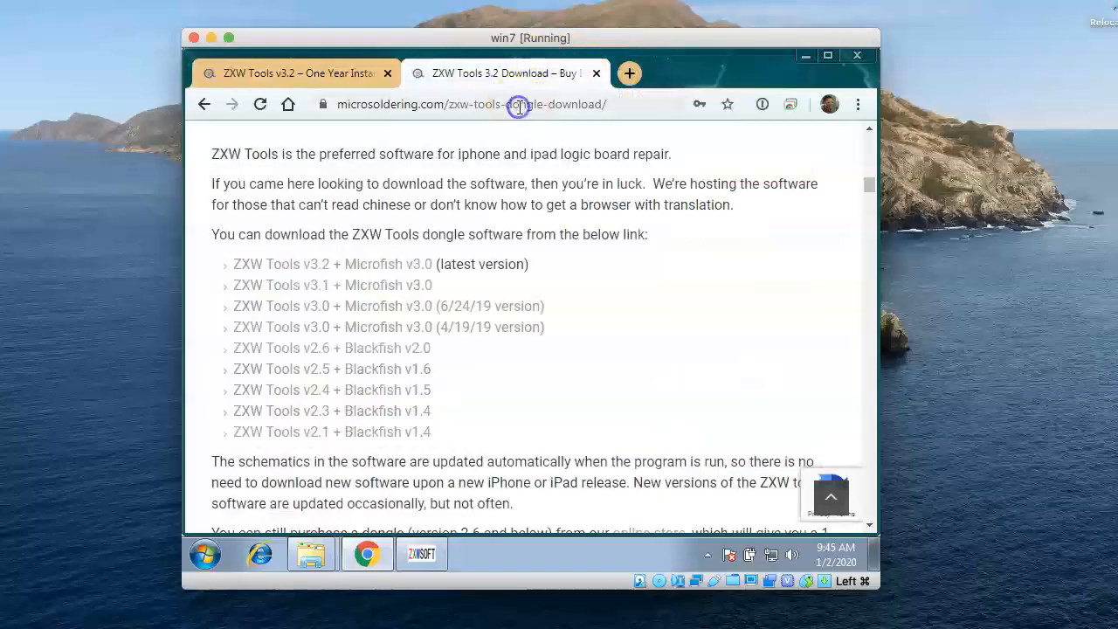
{"action": "left_click", "coordinate": [520, 105]}
{"action": "type", "text": "phoneboard"}
{"action": "key", "text": "Return"}
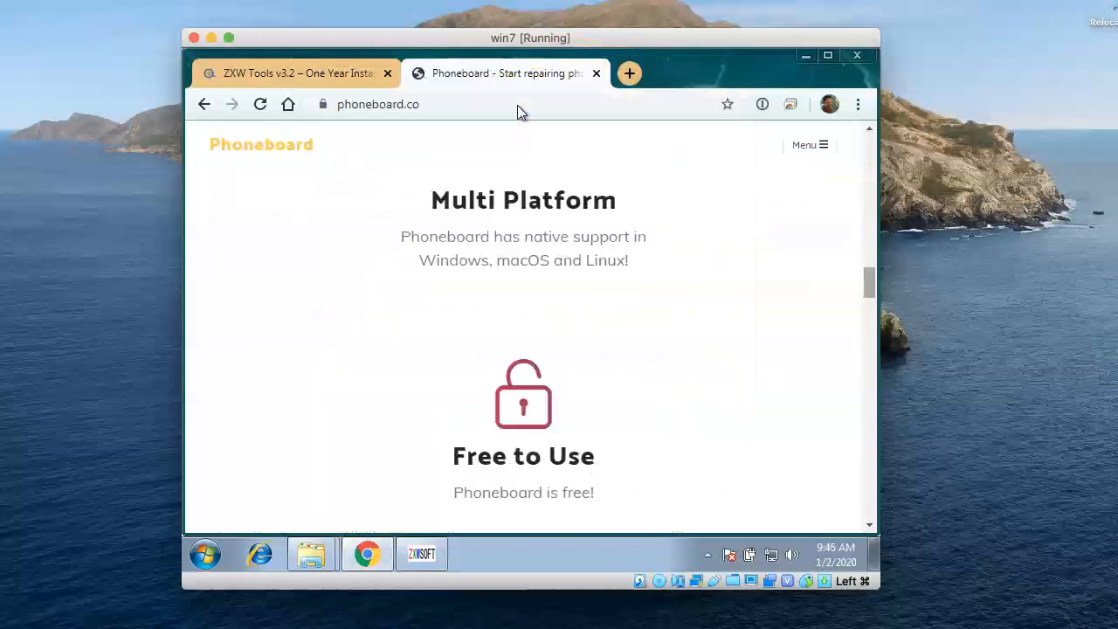
Step: Reload phoneboard.co and dismiss the developer's donation message
{"action": "left_click", "coordinate": [528, 105]}
{"action": "left_click", "coordinate": [522, 104]}
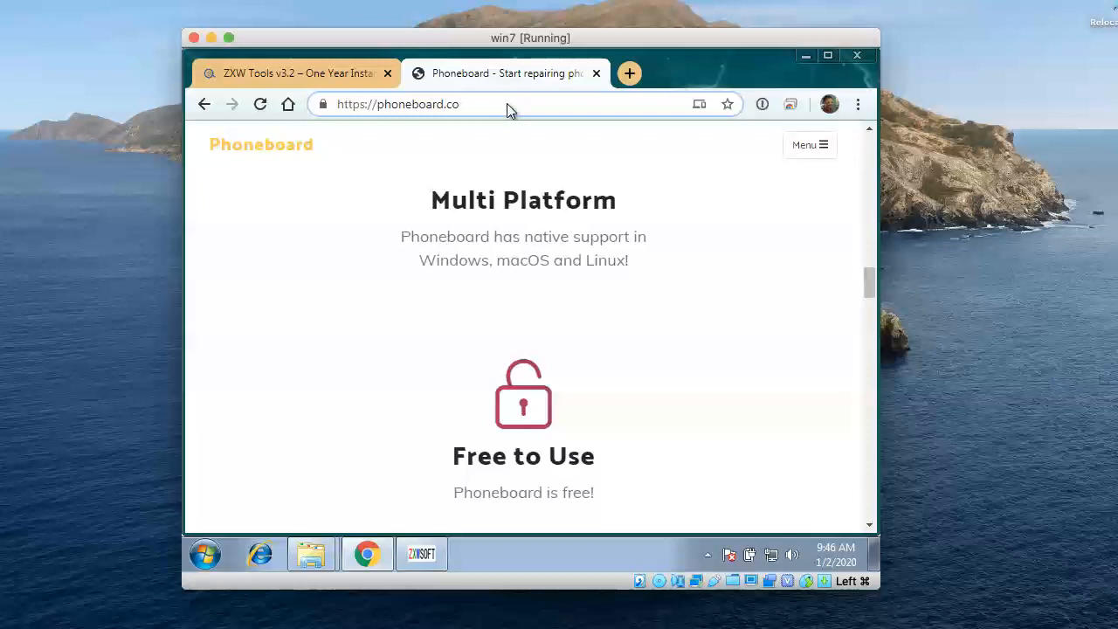
{"action": "key", "text": "Return"}
{"action": "left_click", "coordinate": [696, 225]}
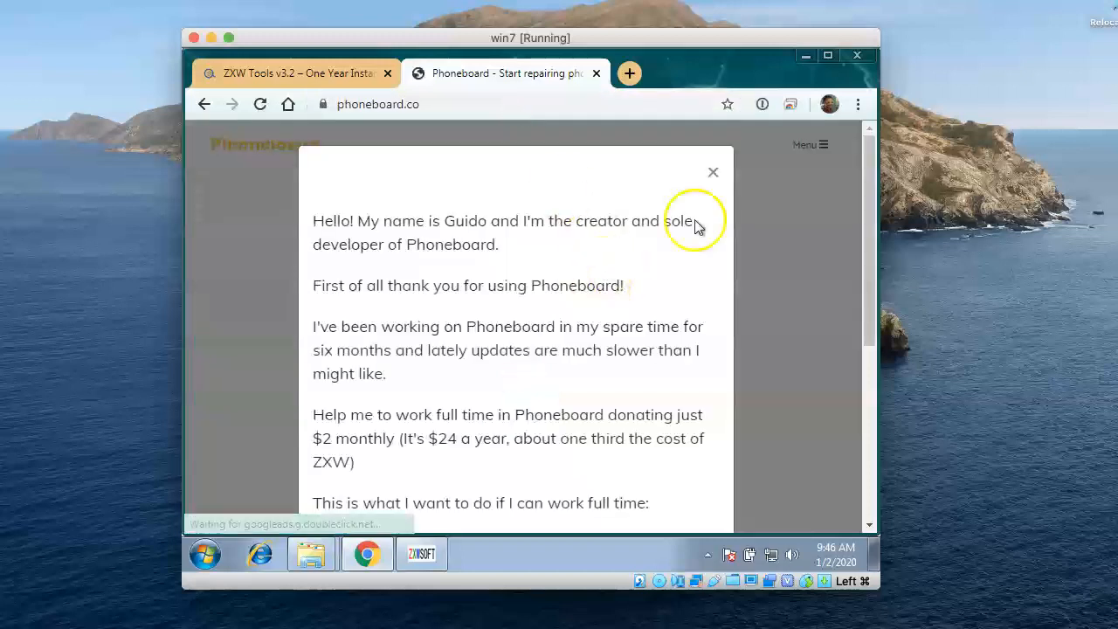
{"action": "left_click", "coordinate": [713, 173]}
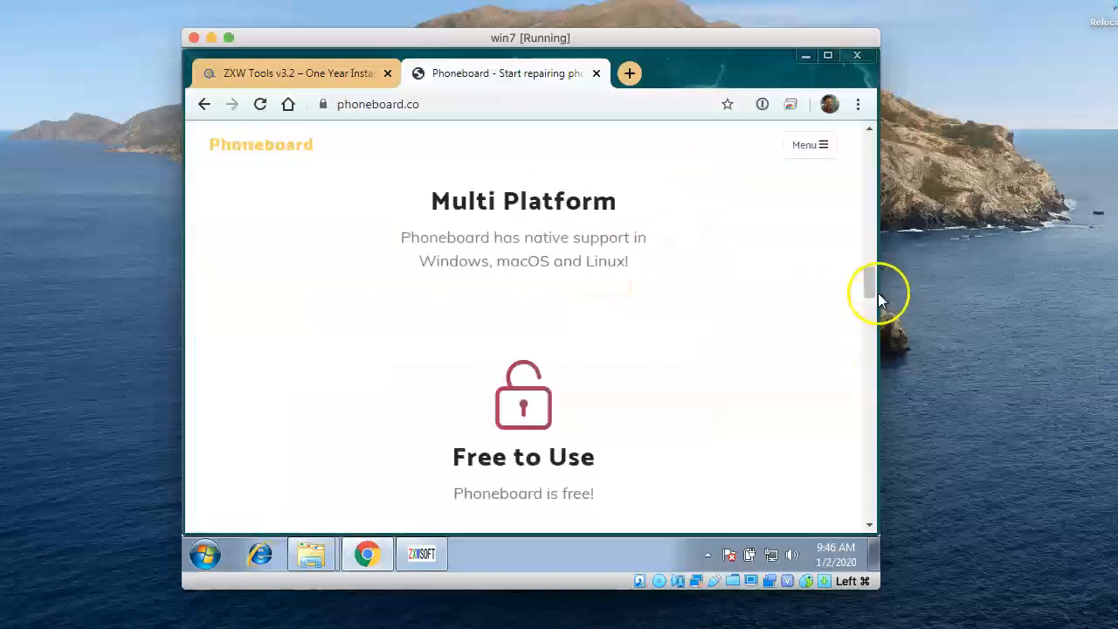
Step: Examine the Phoneboard home page from the introduction through its features and platform downloads to the contact section
{"action": "left_click_drag", "start_coordinate": [869, 282], "coordinate": [868, 165]}
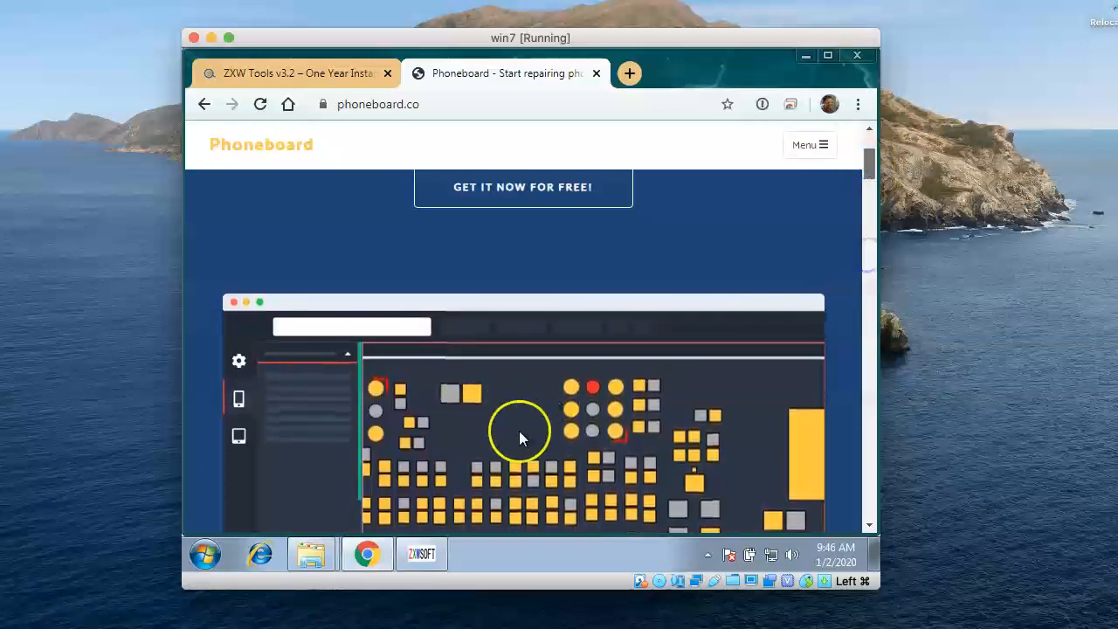
{"action": "scroll", "coordinate": [747, 292], "scroll_direction": "down", "scroll_amount": 5}
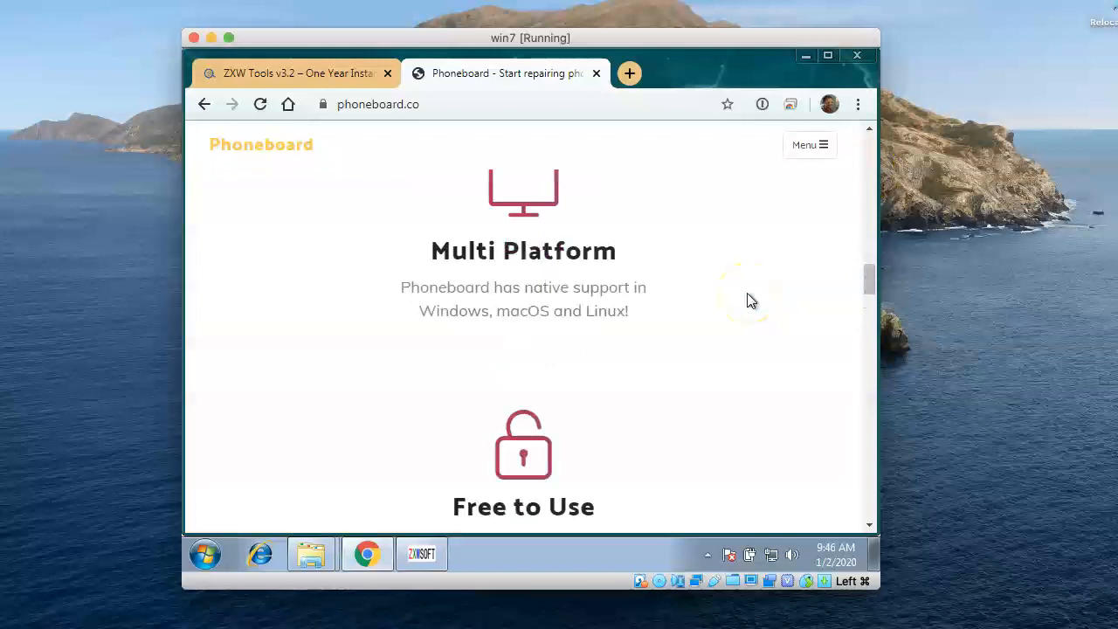
{"action": "scroll", "coordinate": [749, 300], "scroll_direction": "down", "scroll_amount": 10}
{"action": "scroll", "coordinate": [748, 301], "scroll_direction": "down", "scroll_amount": 10}
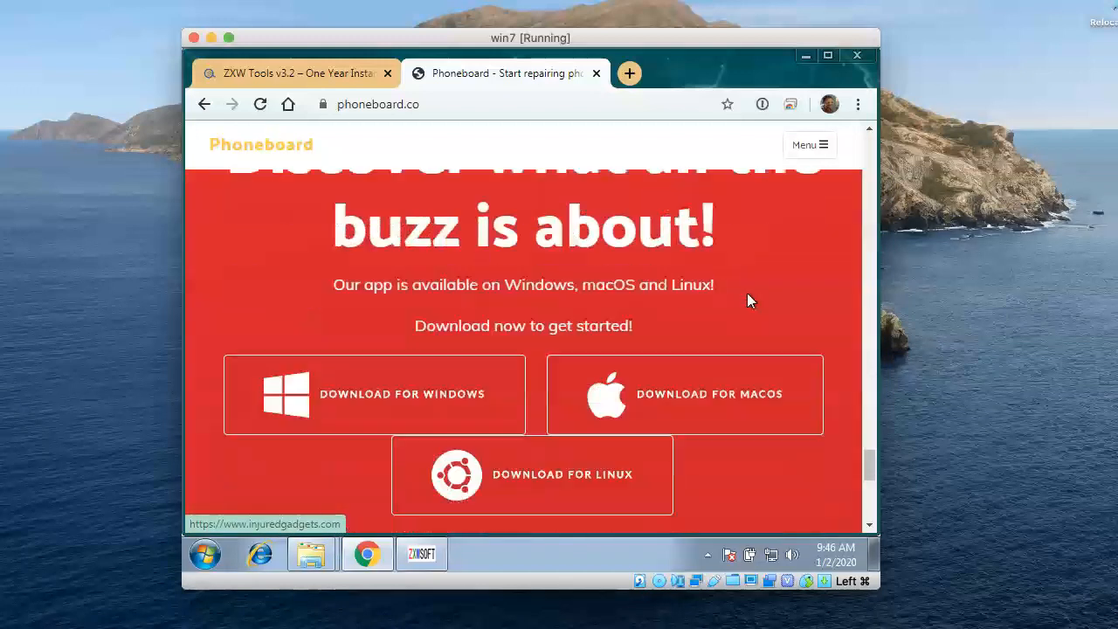
{"action": "scroll", "coordinate": [748, 300], "scroll_direction": "up", "scroll_amount": 15}
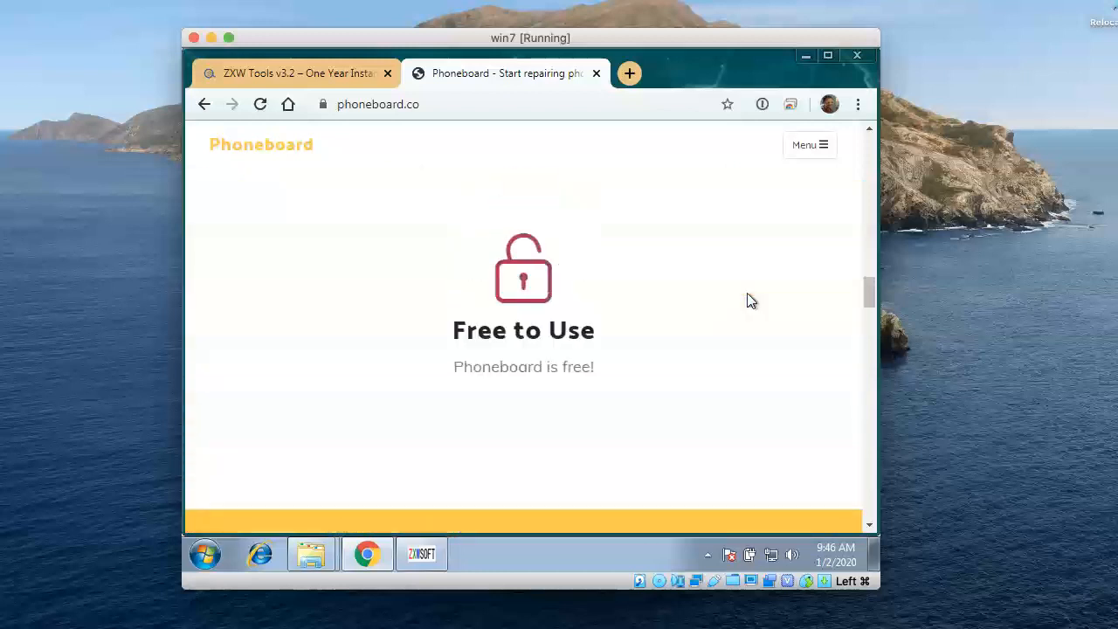
{"action": "scroll", "coordinate": [748, 301], "scroll_direction": "up", "scroll_amount": 6}
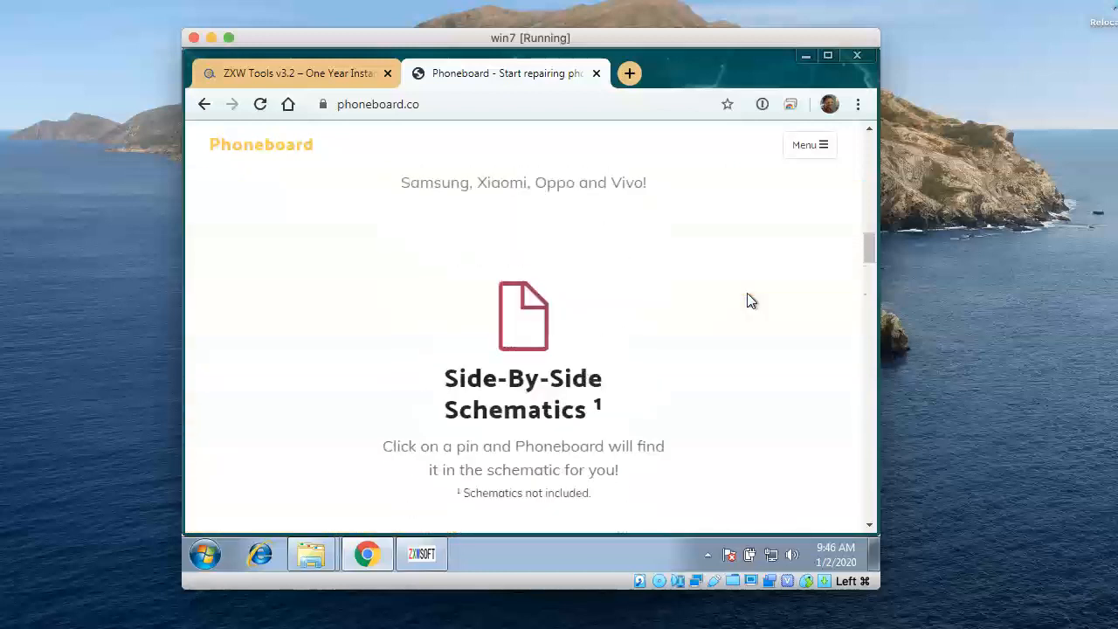
{"action": "scroll", "coordinate": [748, 301], "scroll_direction": "up", "scroll_amount": 4}
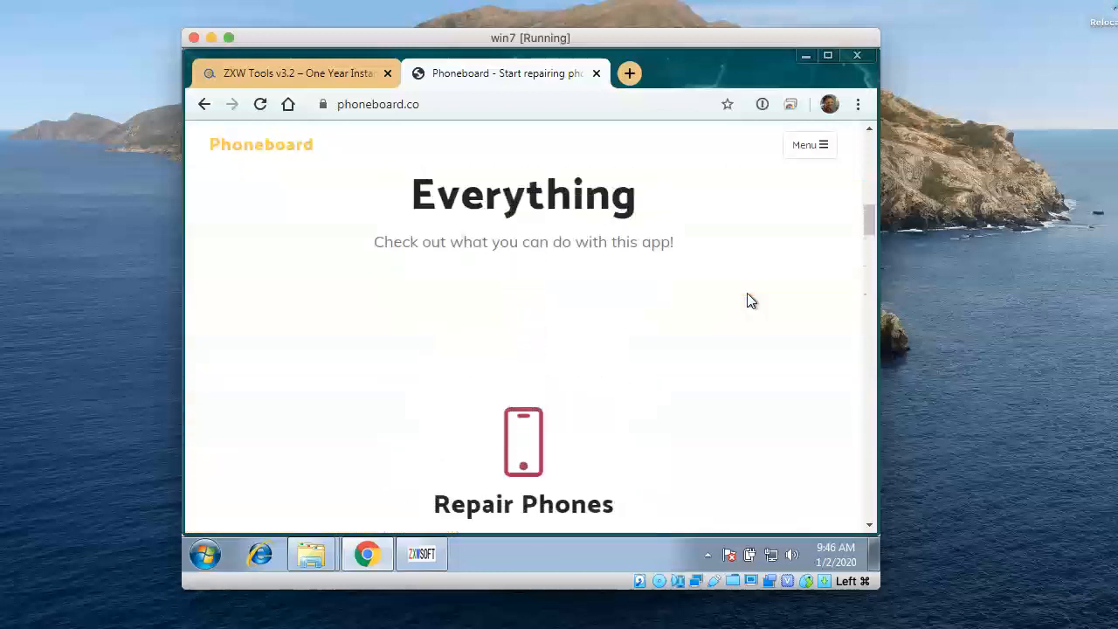
{"action": "scroll", "coordinate": [749, 301], "scroll_direction": "up", "scroll_amount": 5}
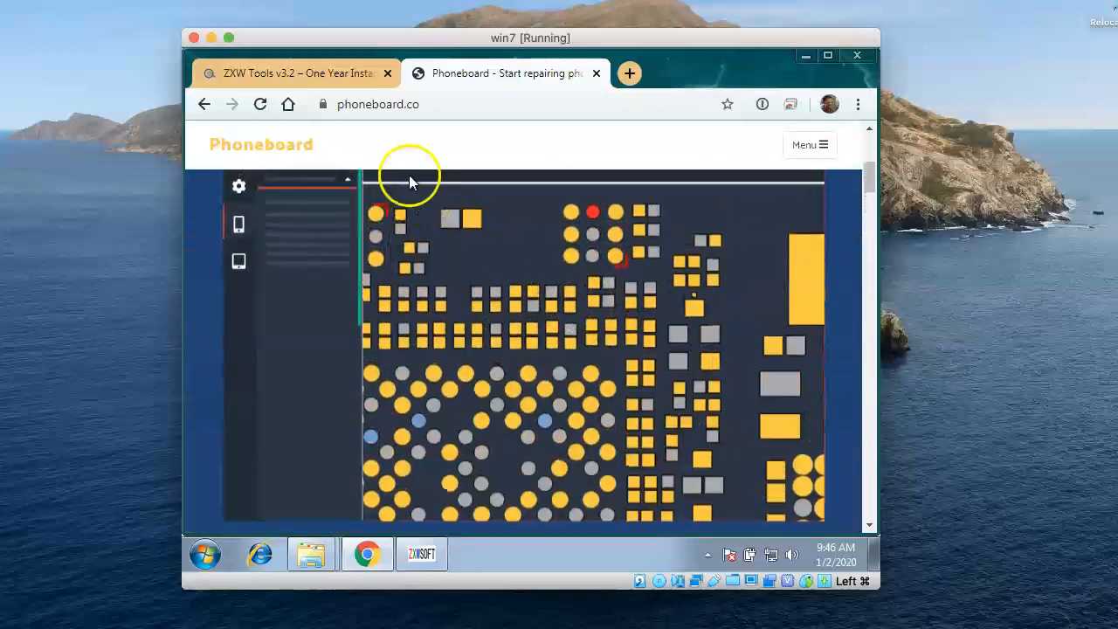
{"action": "scroll", "coordinate": [408, 179], "scroll_direction": "up", "scroll_amount": 4}
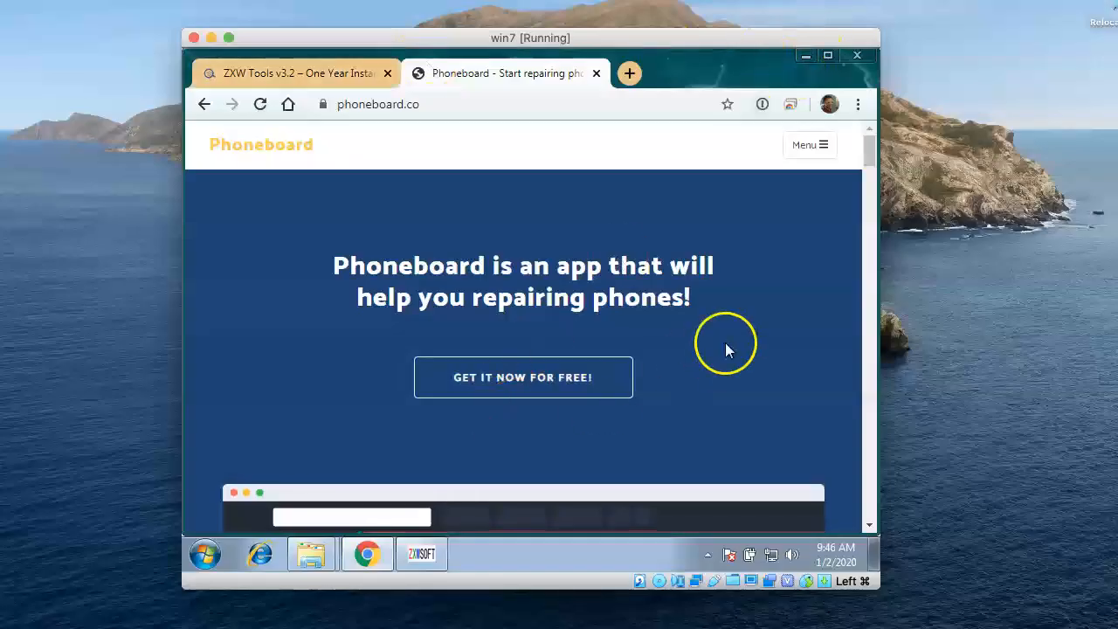
{"action": "scroll", "coordinate": [725, 342], "scroll_direction": "down", "scroll_amount": 6}
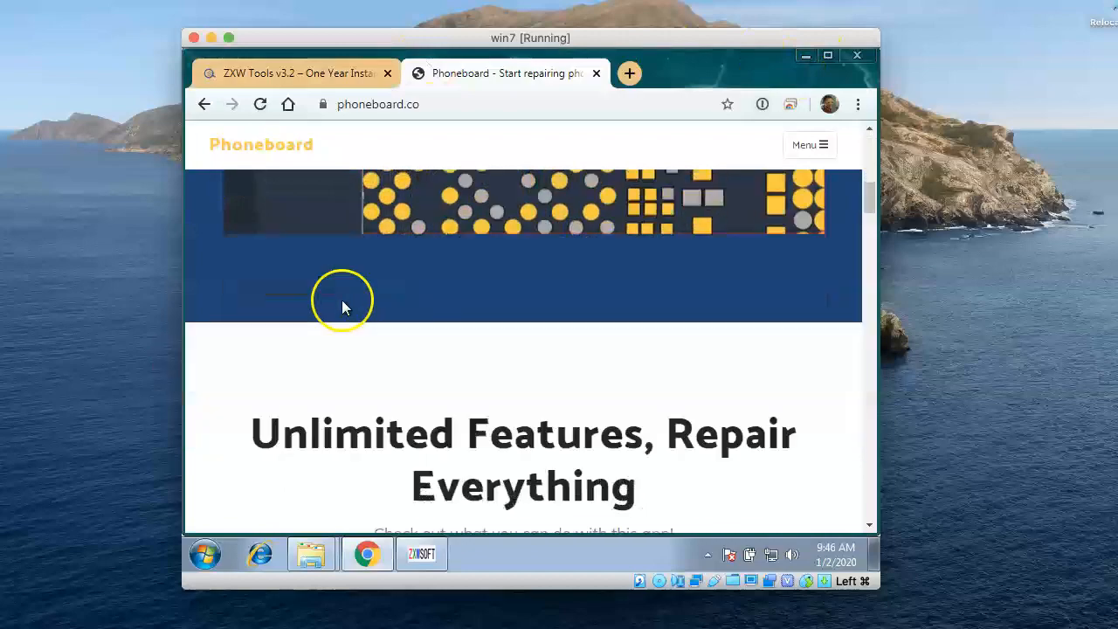
{"action": "scroll", "coordinate": [419, 358], "scroll_direction": "down", "scroll_amount": 15}
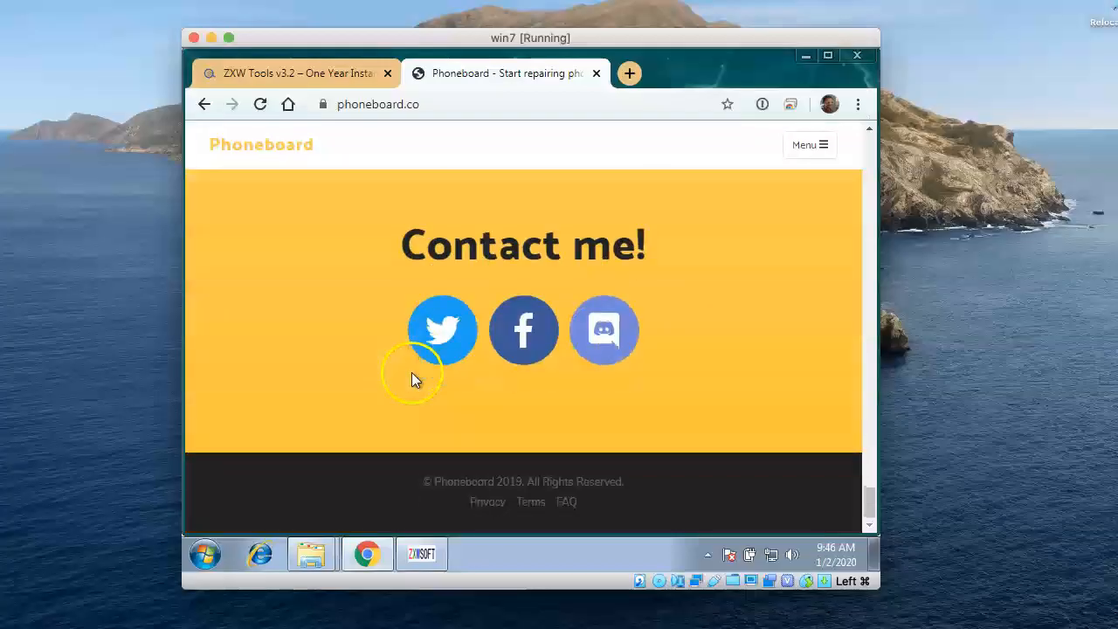